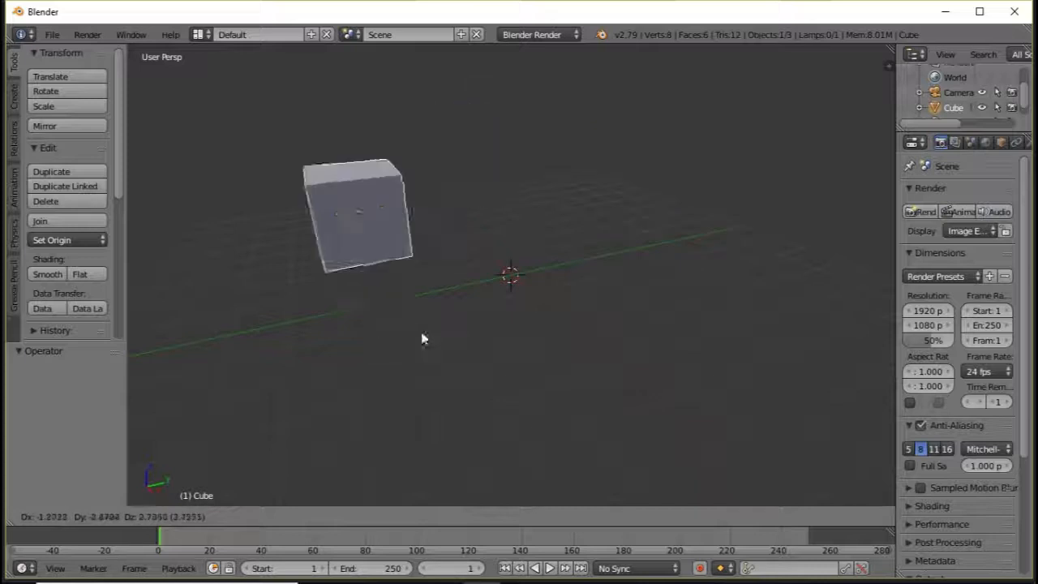
key("Escape")
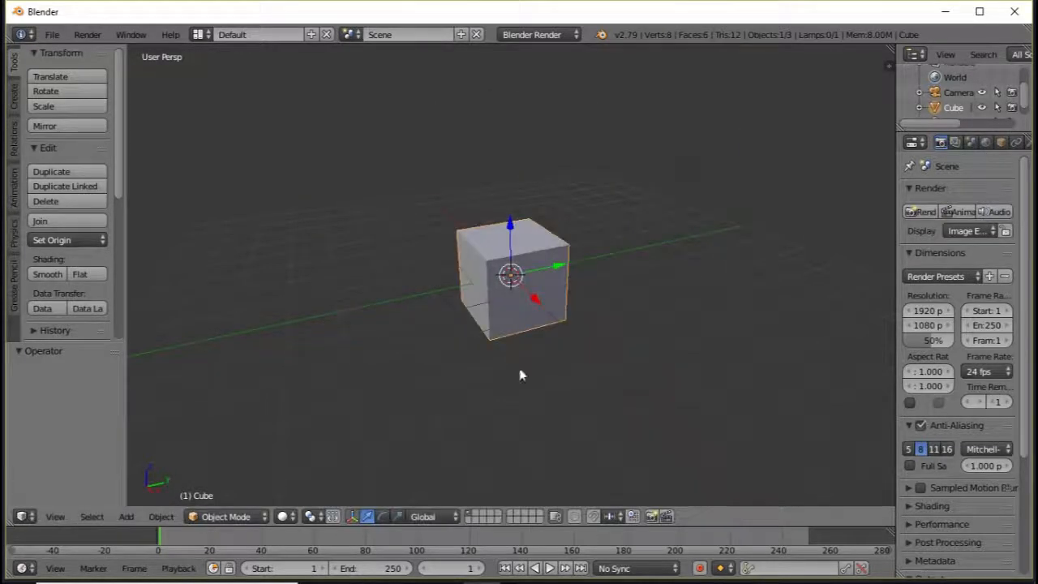
key("r")
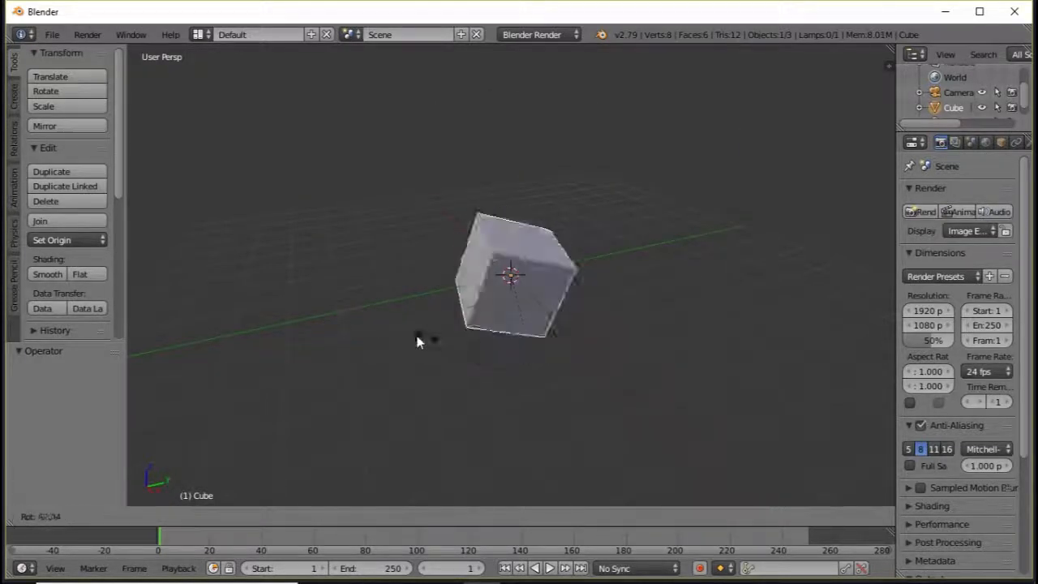
key("Escape")
key("s")
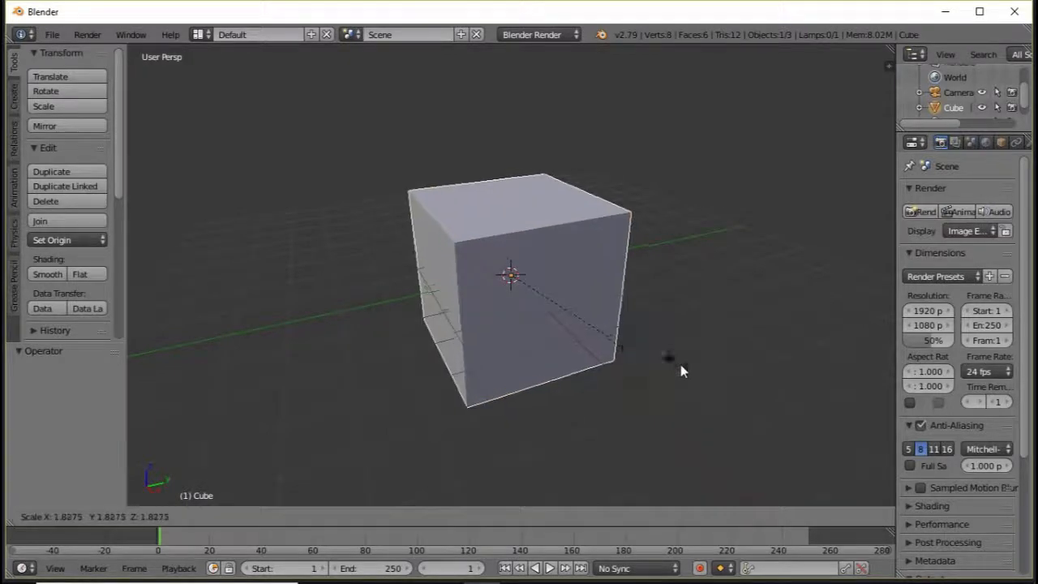
key("Escape")
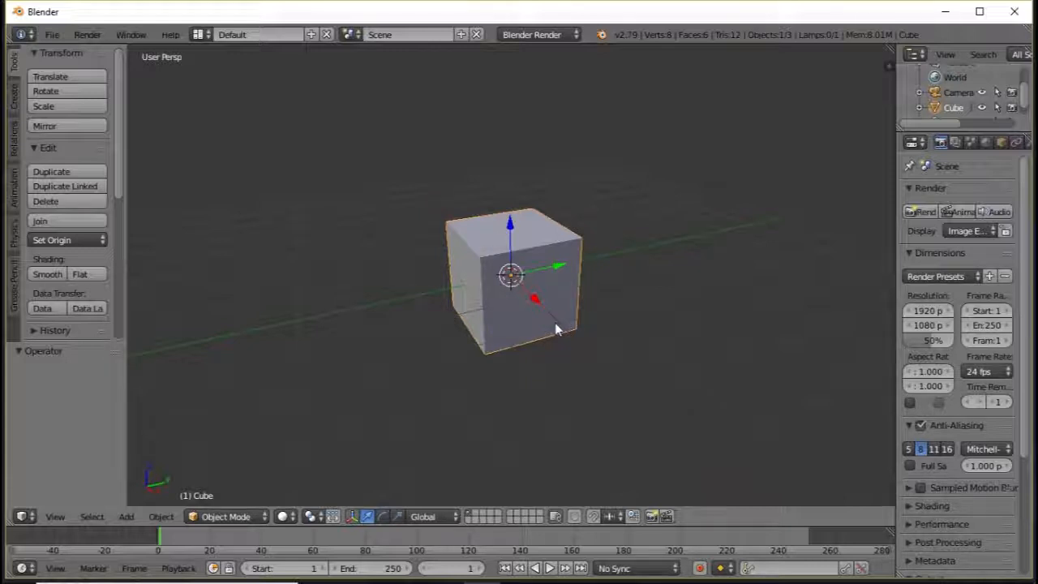
Enter Edit Mode on the cube and extrude its top face upward by about 0.63.
scroll(557, 329, "up", 2)
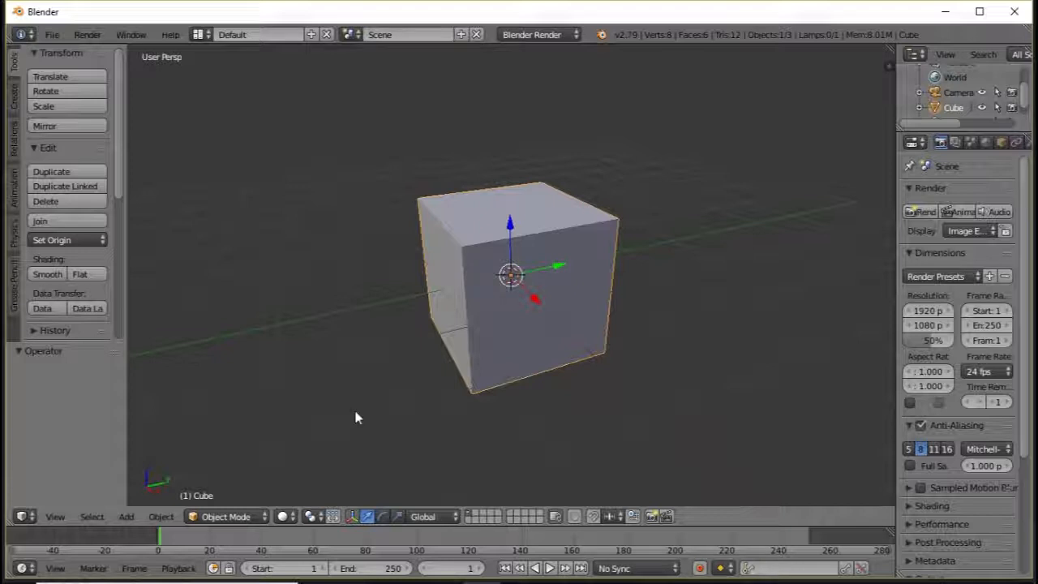
key("Tab")
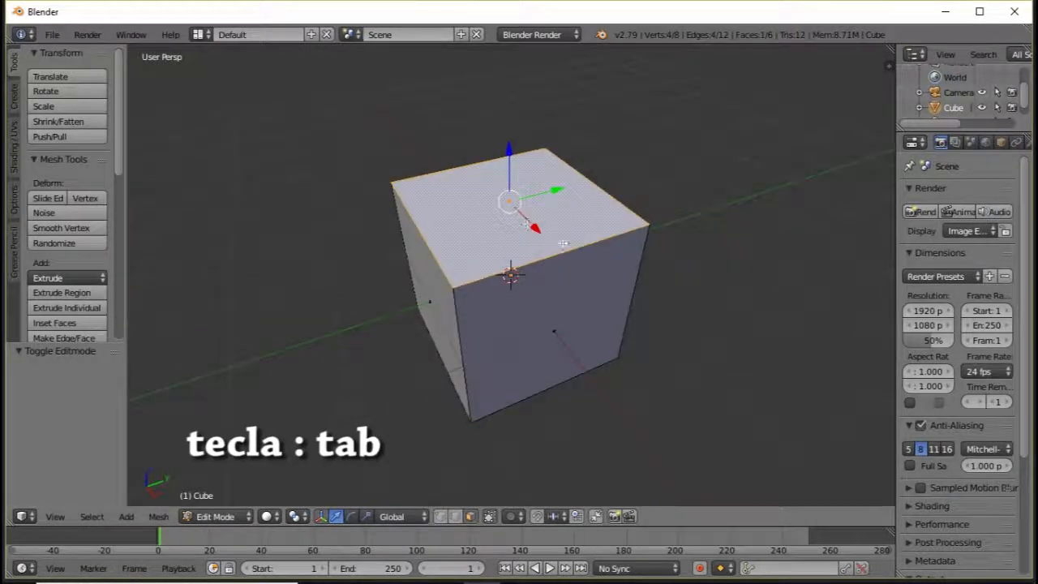
key("e")
left_click(607, 284)
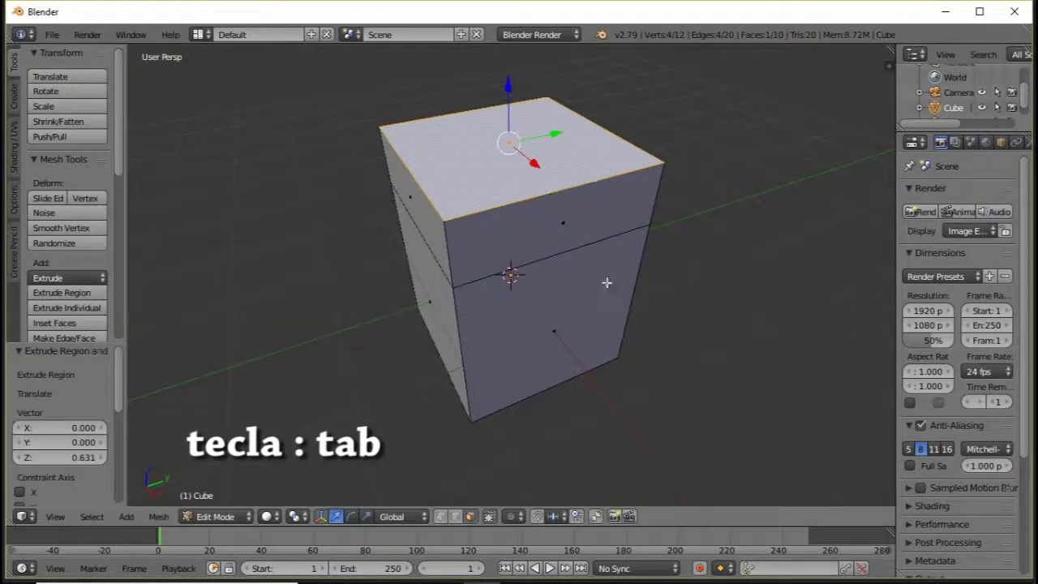
Scale the extruded top face to about 0.51 and raise it along the Z axis.
key("s")
left_click(545, 222)
middle_click_drag(544, 222, 498, 226, "shift")
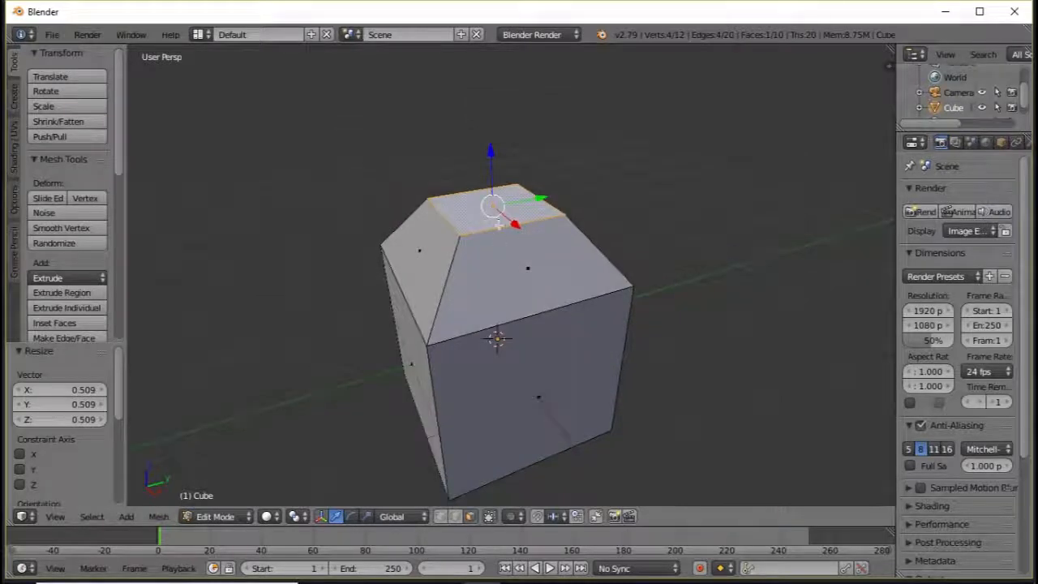
left_click_drag(491, 158, 491, 121)
Extrude the cube's lower side face outward by about 1.16 and switch to vertex selection.
middle_click_drag(514, 263, 454, 238)
right_click(568, 306)
key("e")
left_click(472, 423)
left_click(439, 516)
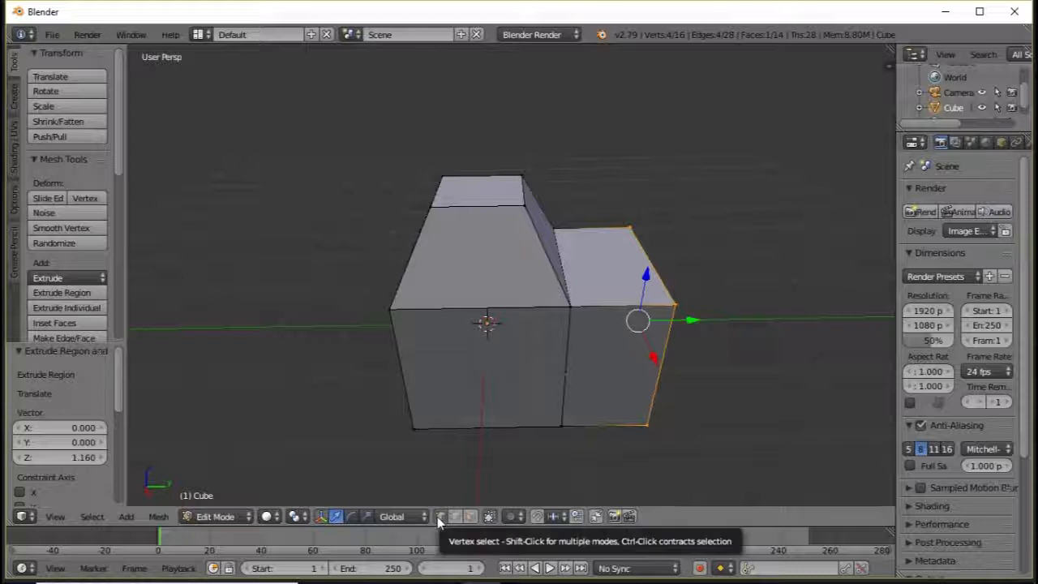
scroll(516, 186, "up", 2)
right_click(529, 156)
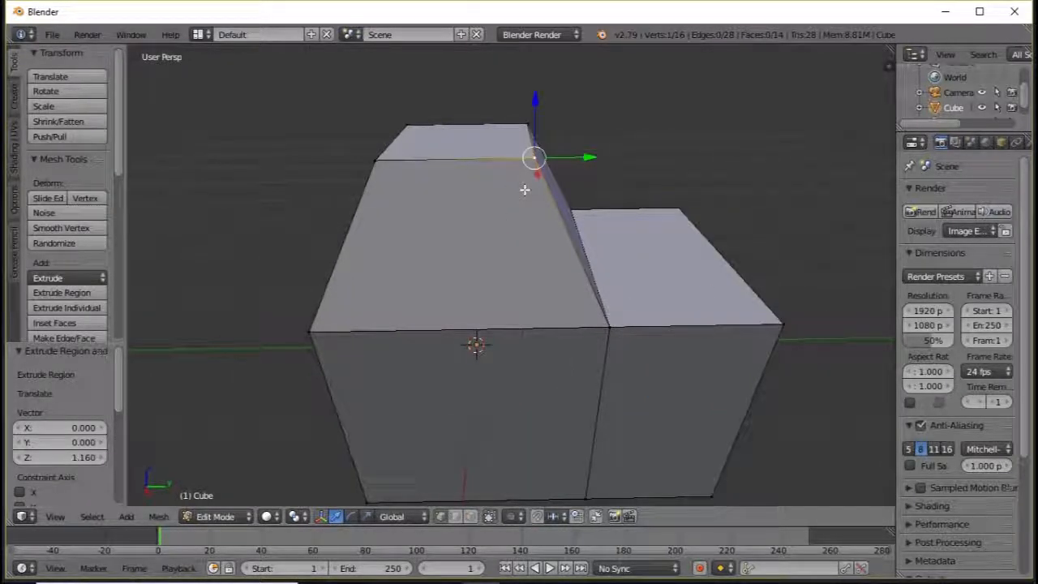
key("g")
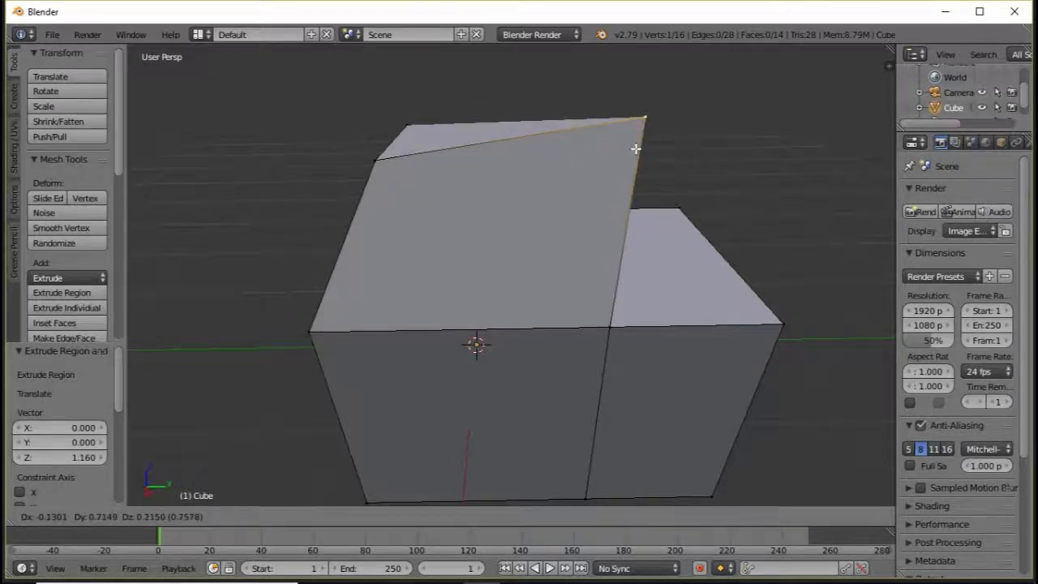
right_click(634, 149)
right_click(385, 168, "shift")
key("r")
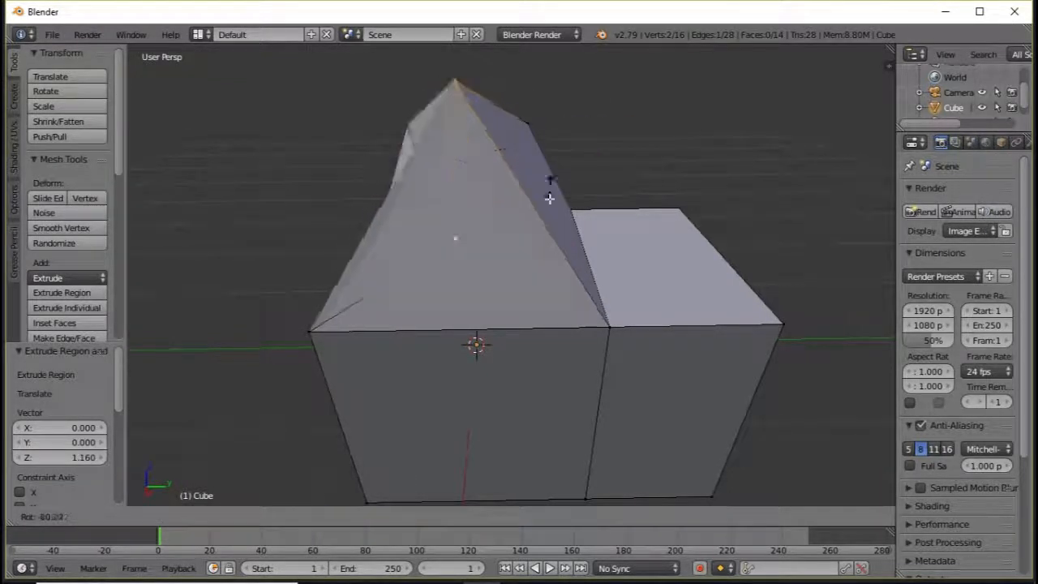
left_click(530, 224)
key("s")
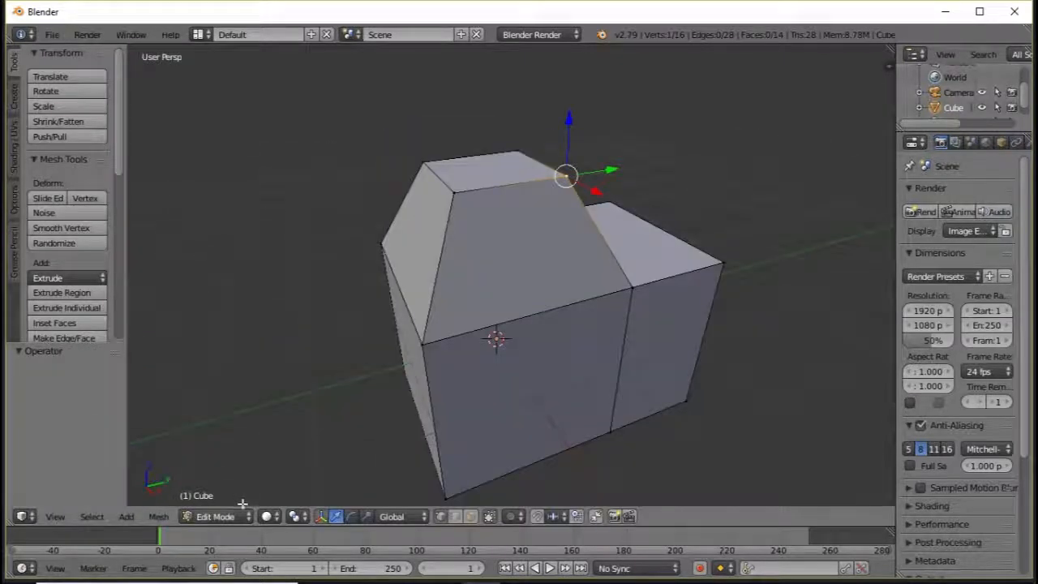
Switch to Object Mode and try moving the whole object.
left_click(223, 517)
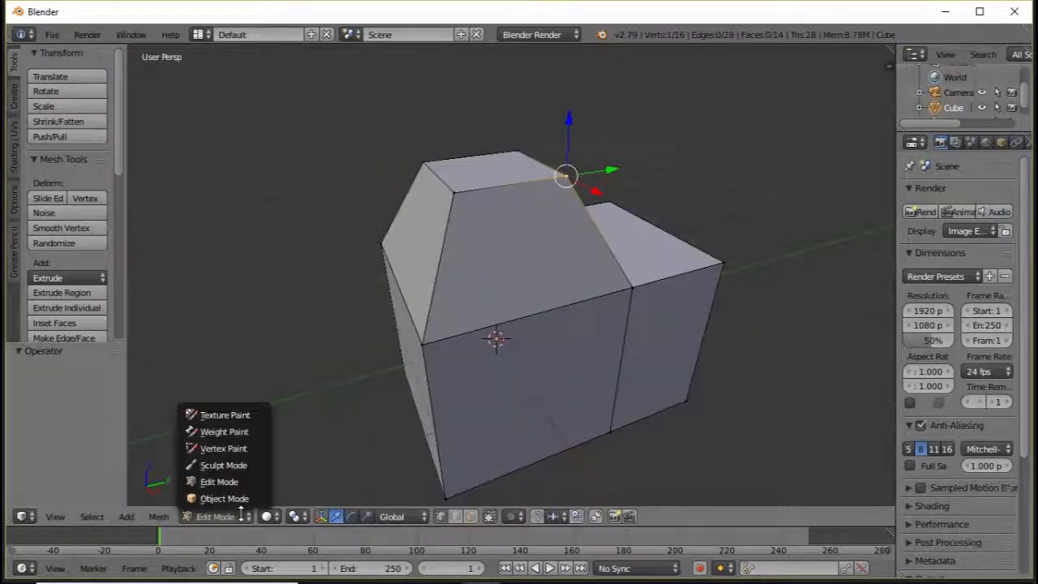
left_click(219, 497)
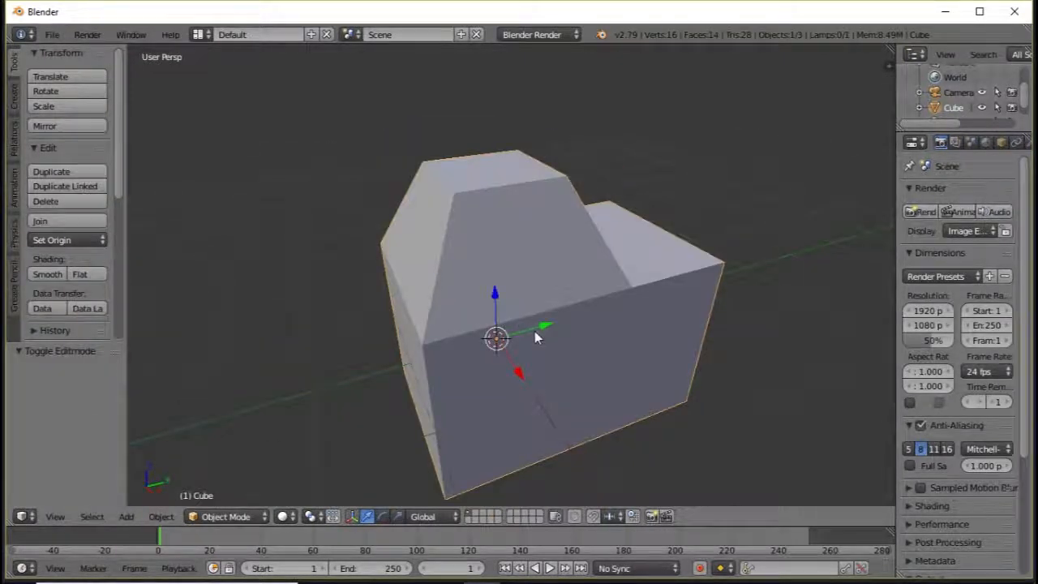
middle_click_drag(536, 337, 521, 348)
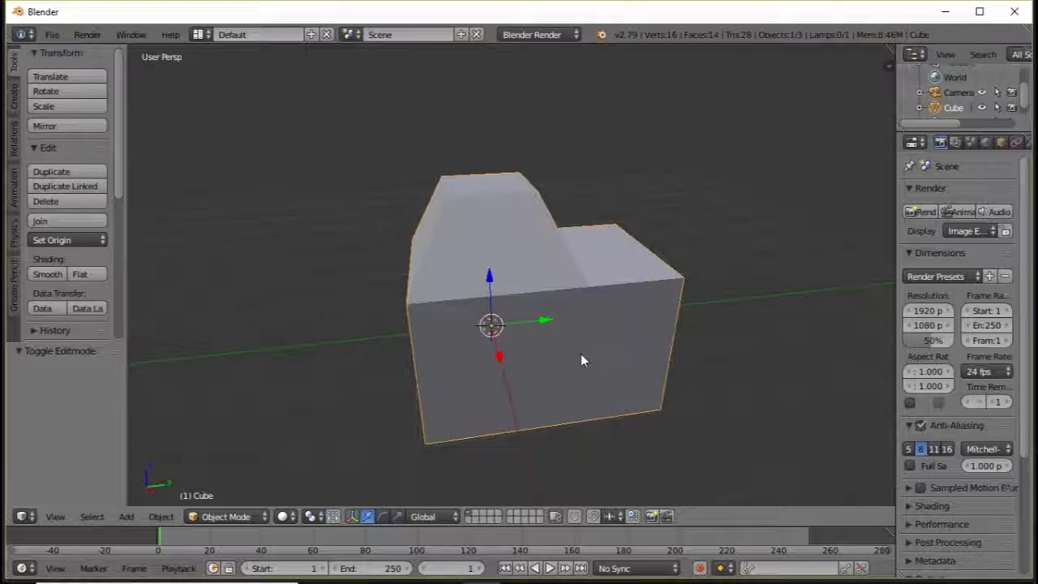
middle_click_drag(580, 359, 467, 322)
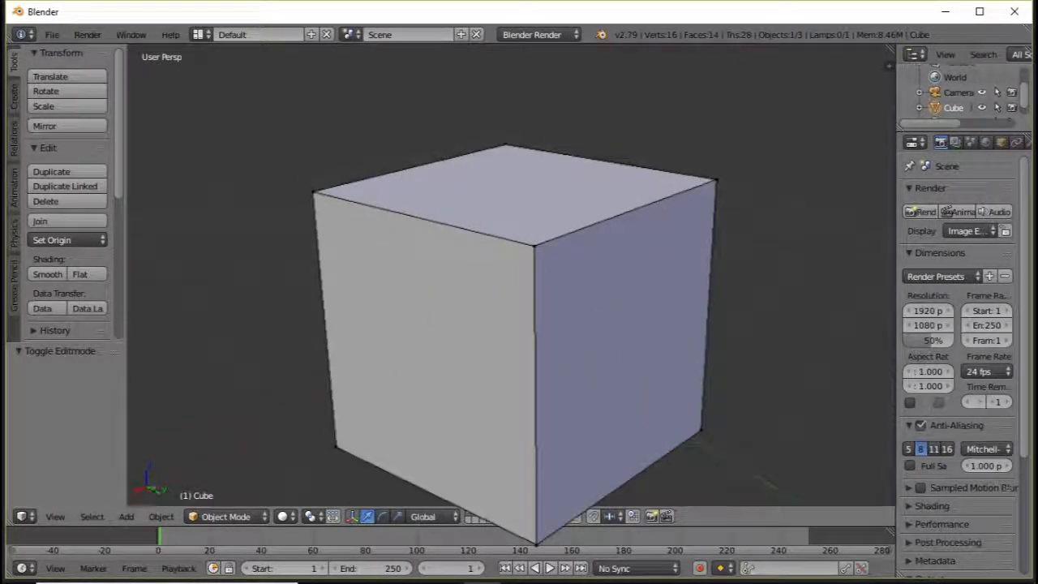
key("g")
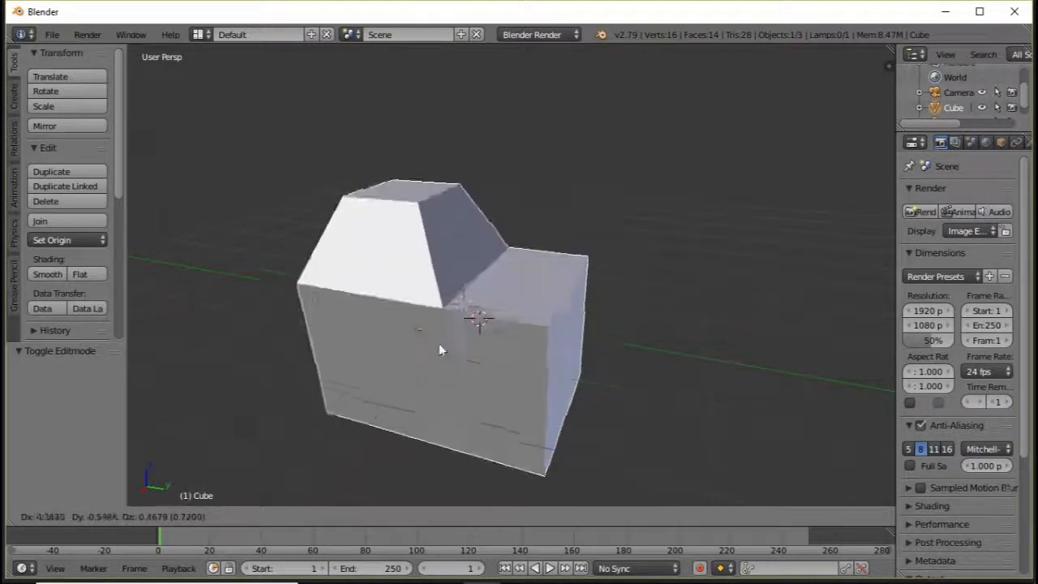
left_click(444, 346)
middle_click_drag(426, 326, 363, 421)
Return to Edit Mode and try moving the tapered top's front corner vertex farthest from the extruded block.
left_click(233, 518)
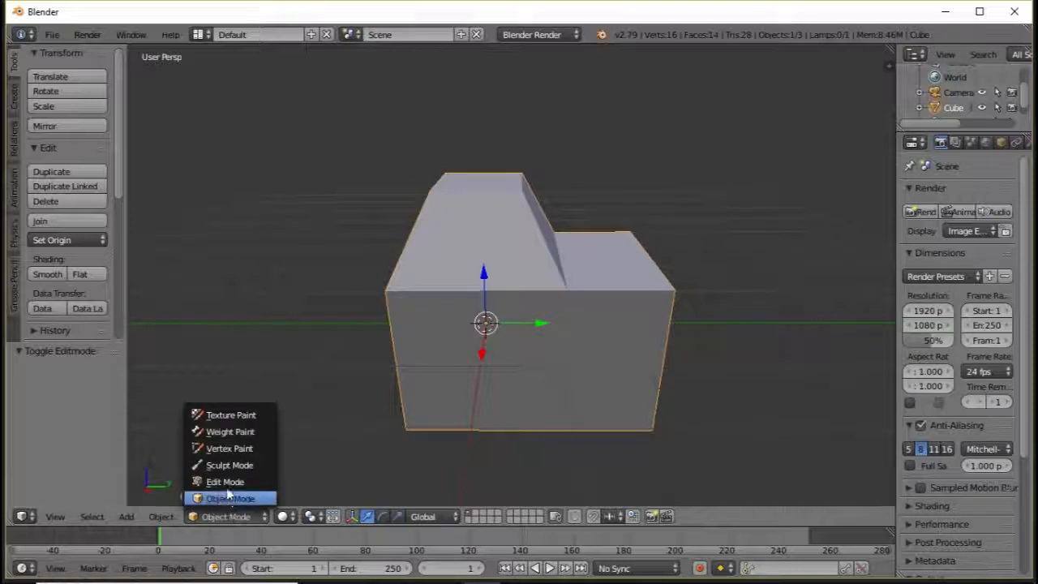
left_click(232, 480)
middle_click_drag(444, 369, 457, 363)
scroll(457, 364, "up", 1)
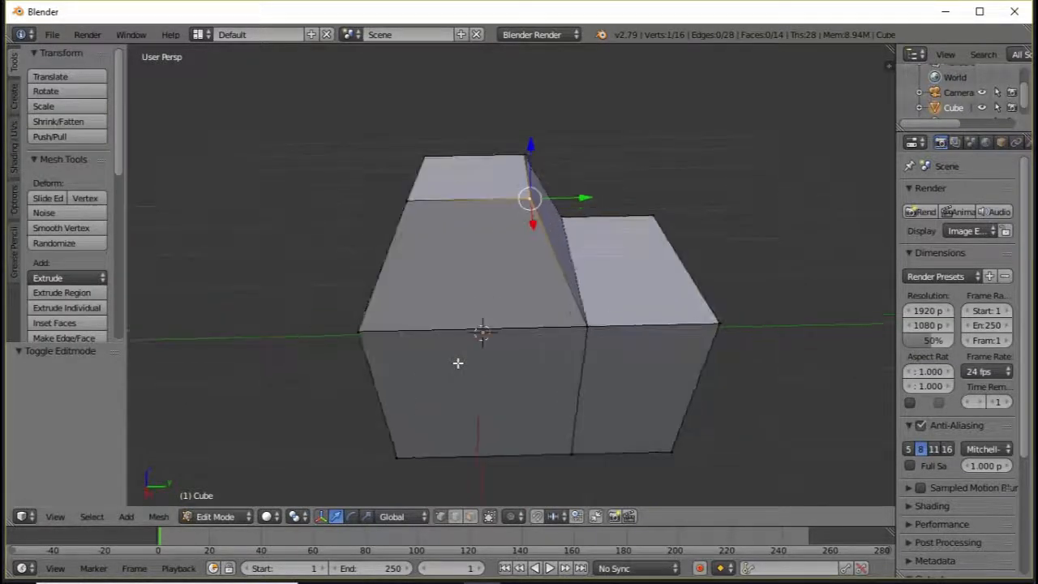
right_click(410, 200)
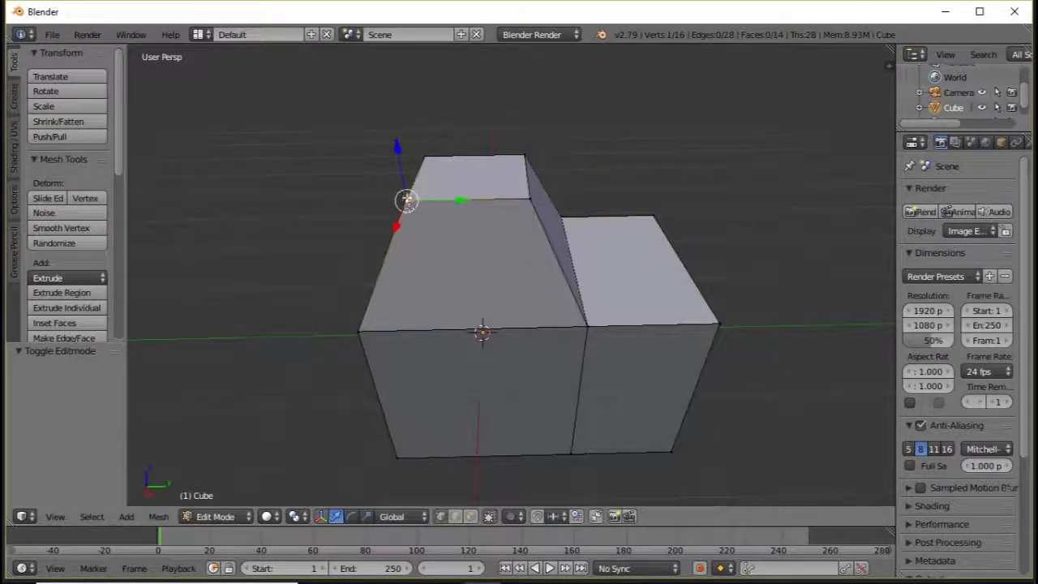
key("g")
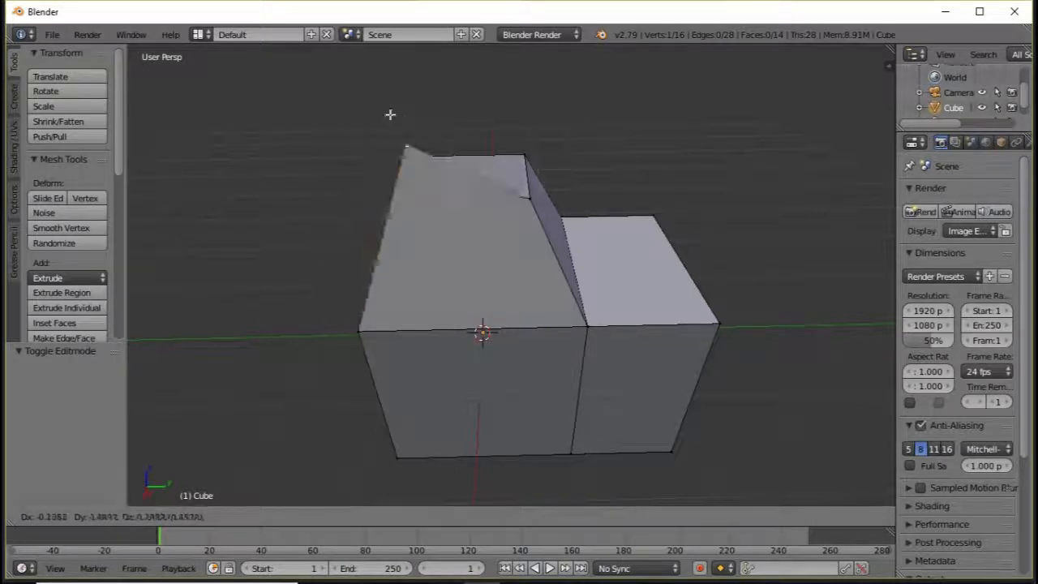
right_click(378, 138)
Move the two top vertices nearest the extruded block outward over it, and shift them about 0.58 along X.
middle_click_drag(378, 137, 502, 182)
right_click(516, 180)
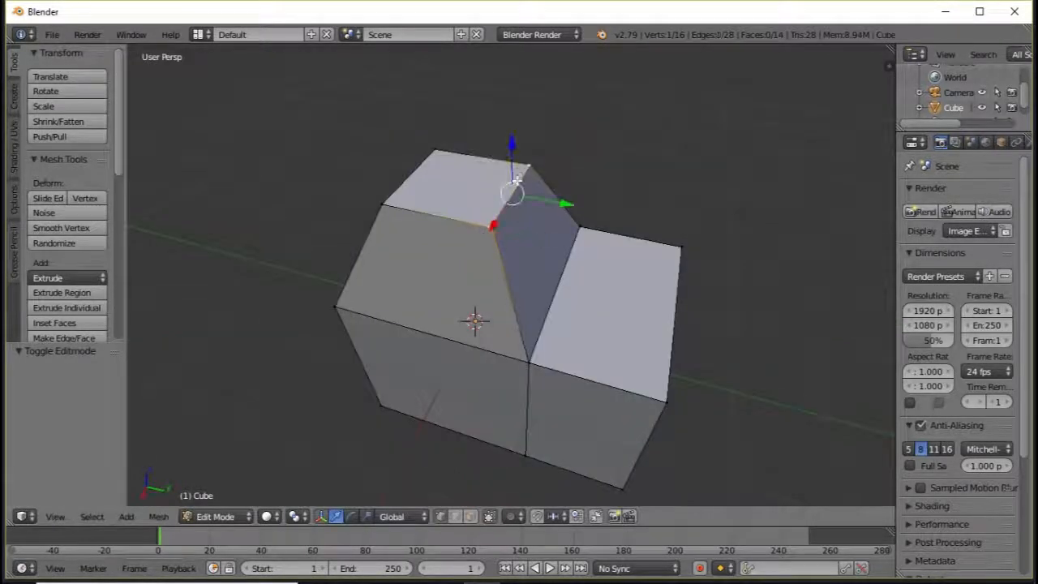
key("g")
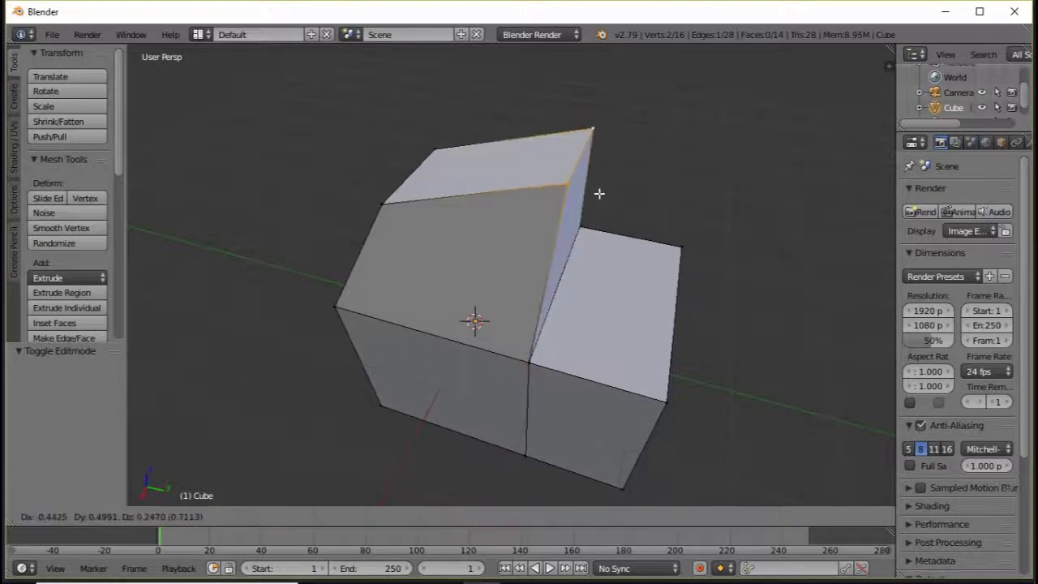
left_click(592, 211)
middle_click_drag(561, 274, 568, 233)
left_click_drag(571, 153, 555, 163)
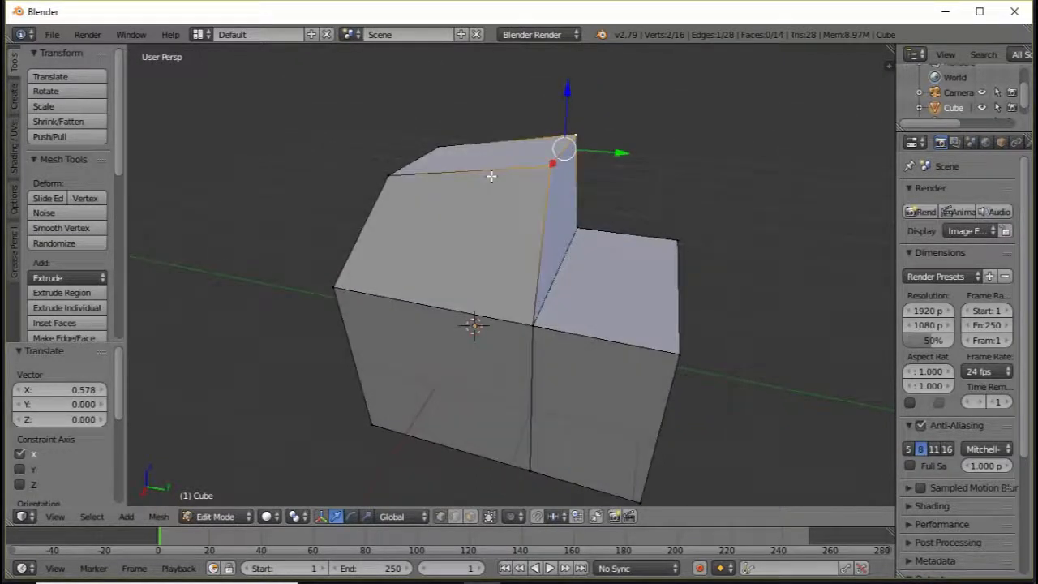
Raise the selected top edge by about 0.34 along Z to form a sloped peak.
middle_click_drag(491, 176, 513, 150)
middle_click_drag(483, 191, 523, 154)
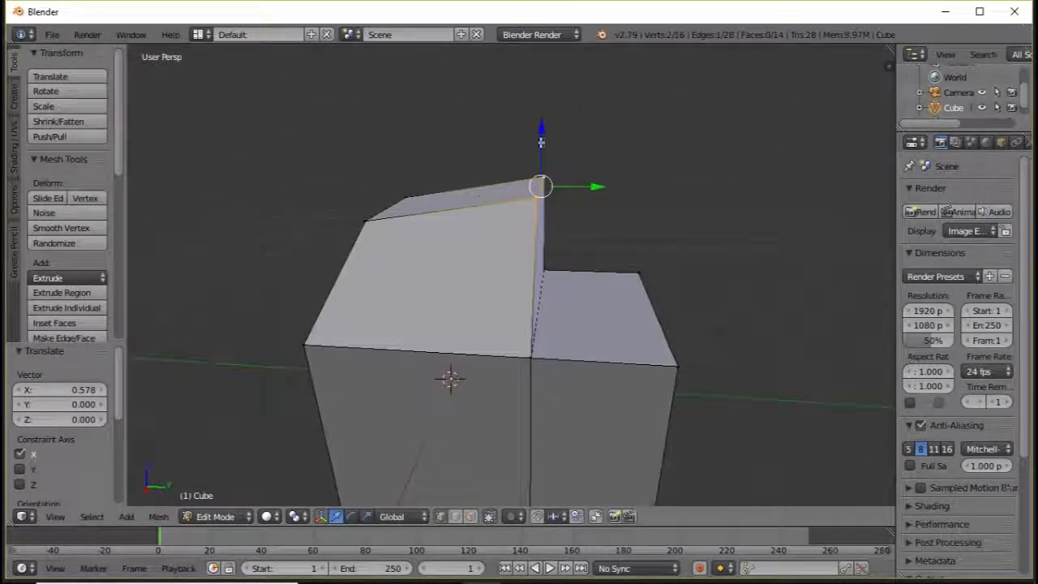
left_click_drag(541, 120, 540, 82)
scroll(584, 236, "down", 2)
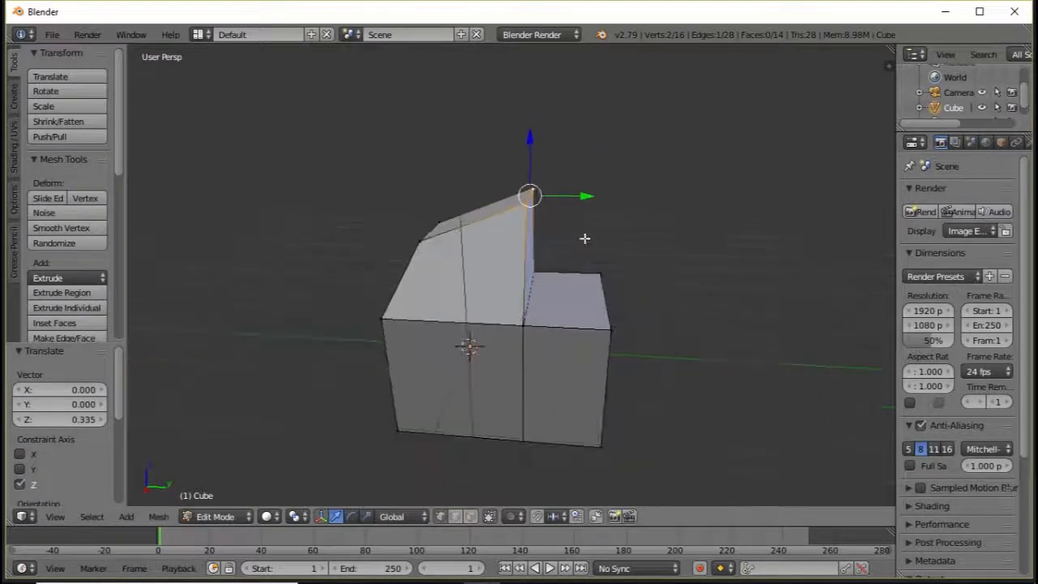
middle_click_drag(540, 241, 514, 243)
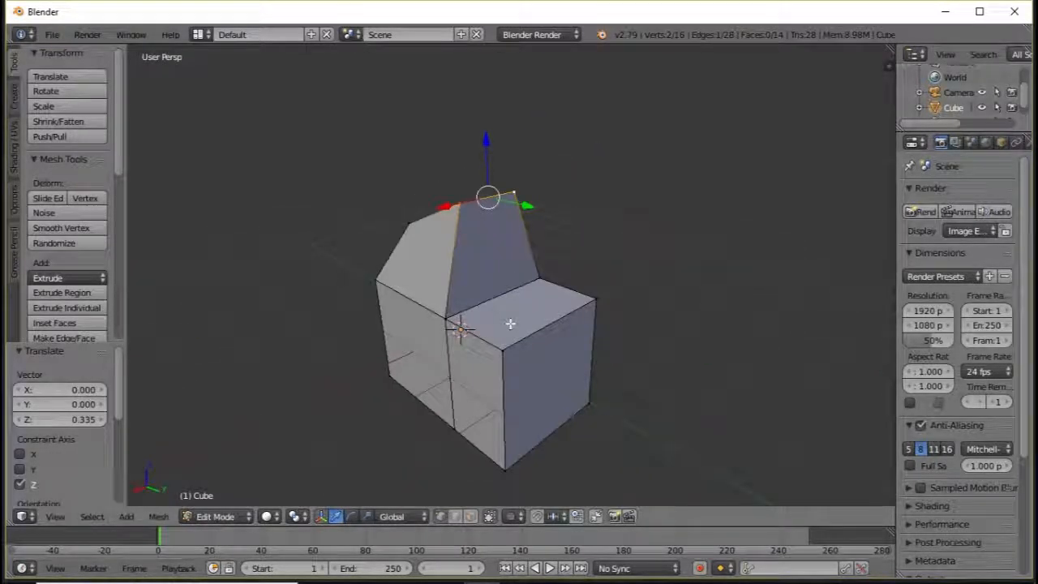
middle_click_drag(508, 327, 520, 300)
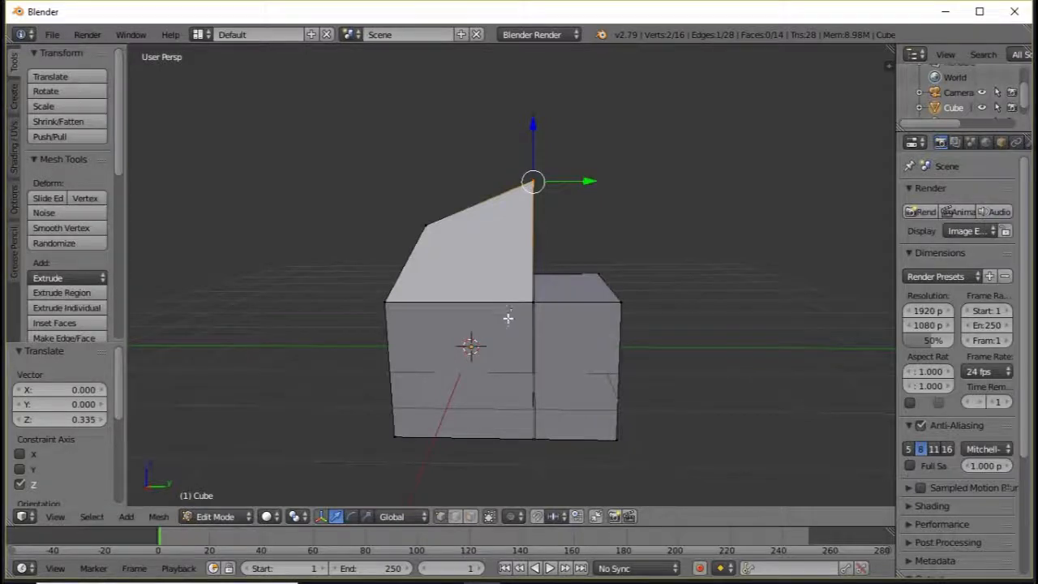
Return to Object Mode and try moving, rotating and scaling the whole object.
key("Tab")
key("g")
key("r")
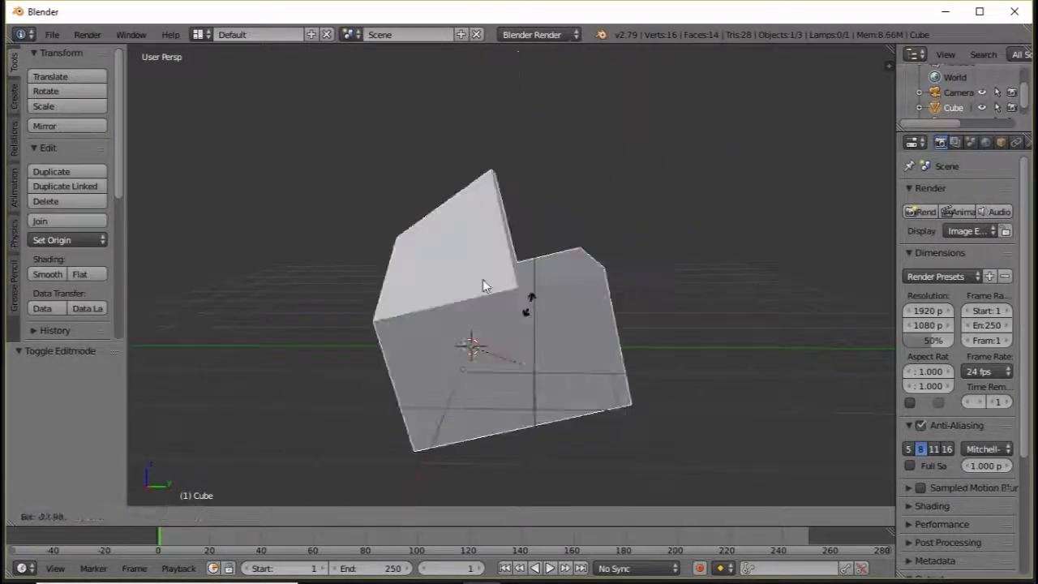
right_click(579, 301)
key("s")
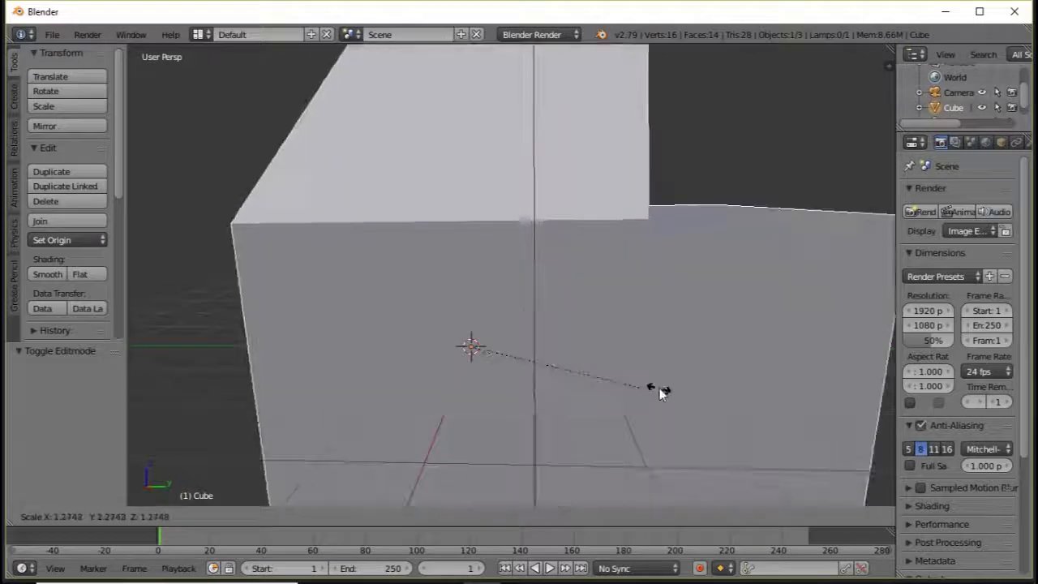
right_click(553, 369)
scroll(549, 361, "down", 1)
Widen the tool shelf and look through the commands available for the object.
left_click_drag(127, 246, 212, 246)
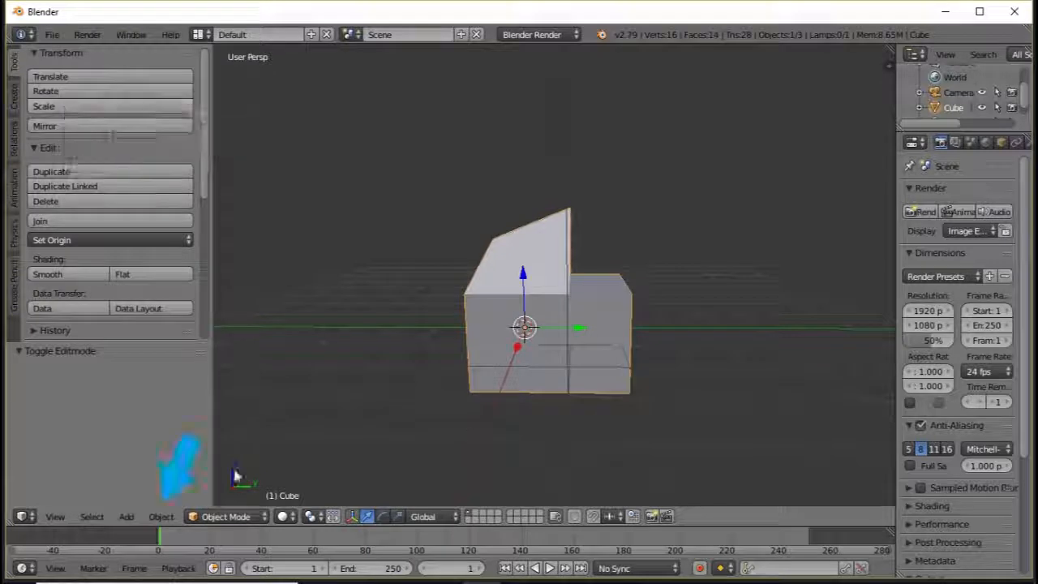
left_click(160, 517)
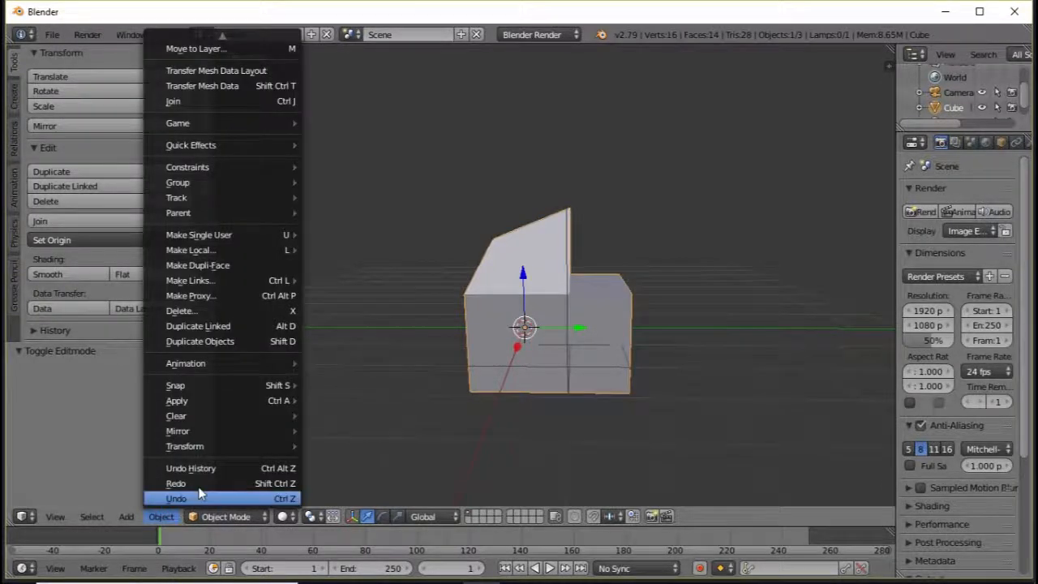
mouse_move(223, 454)
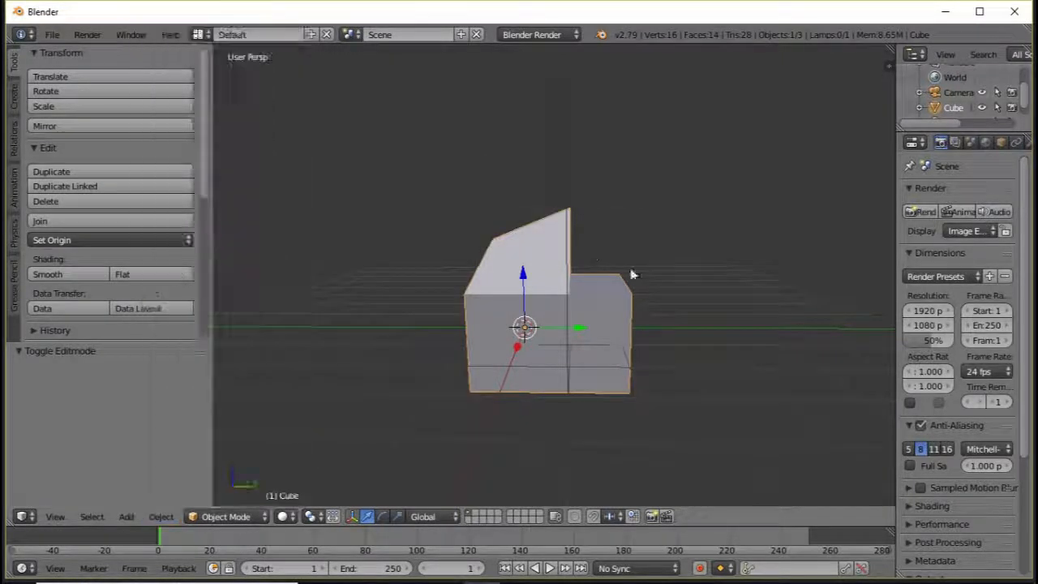
middle_click_drag(543, 231, 651, 226)
middle_click_drag(609, 278, 526, 271)
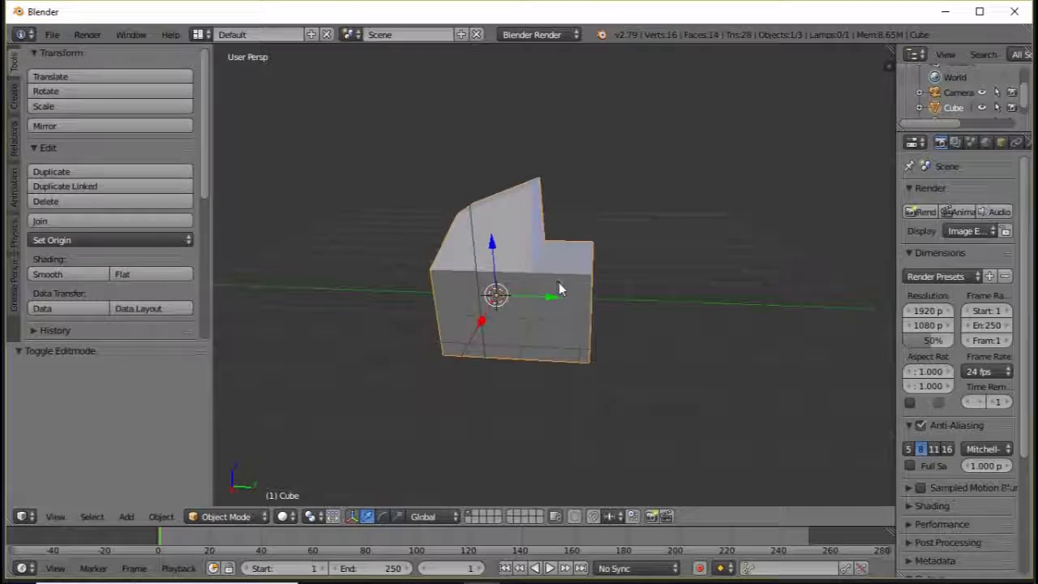
Try moving, rotating and scaling the whole block freely in Object Mode.
key("g")
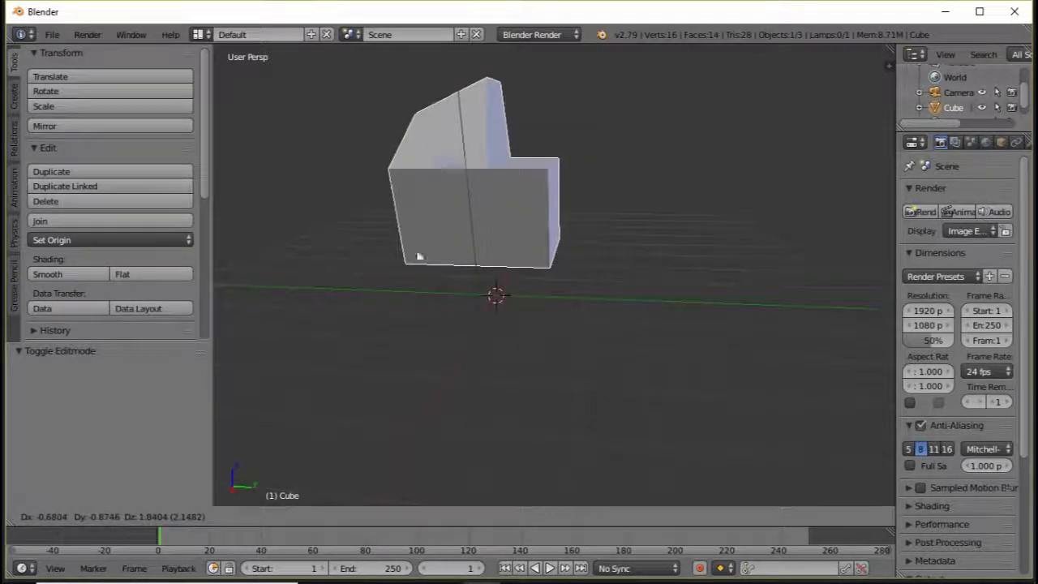
key("r")
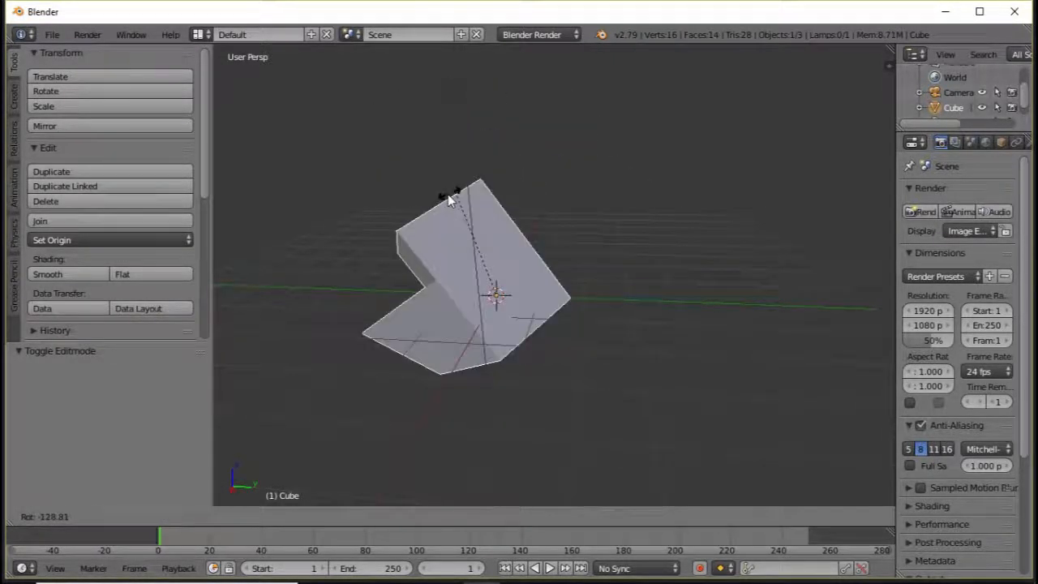
key("s")
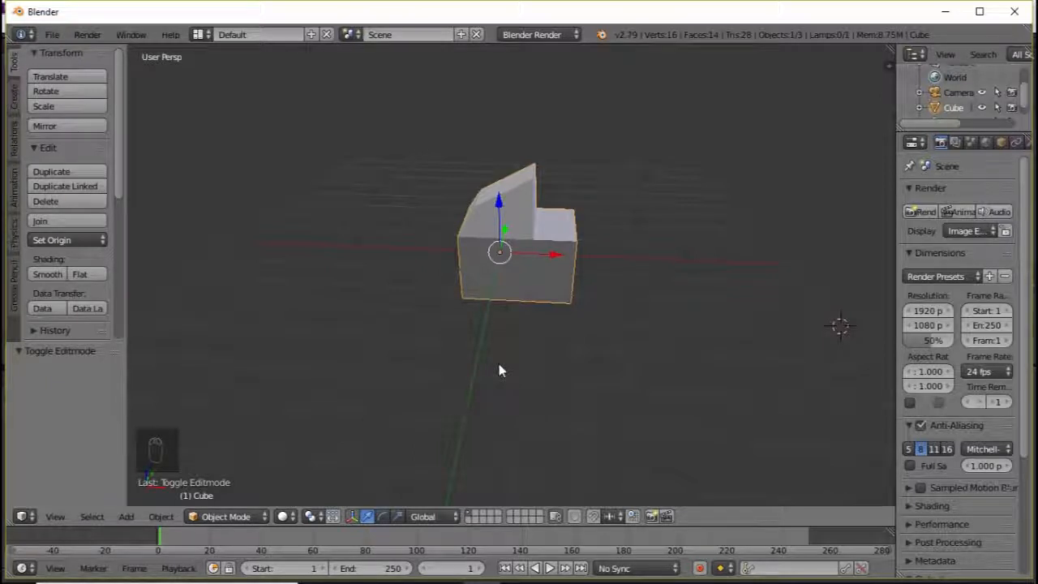
Try moving the block freely without an axis constraint while checking its position from another viewing angle.
middle_click_drag(499, 371, 519, 381)
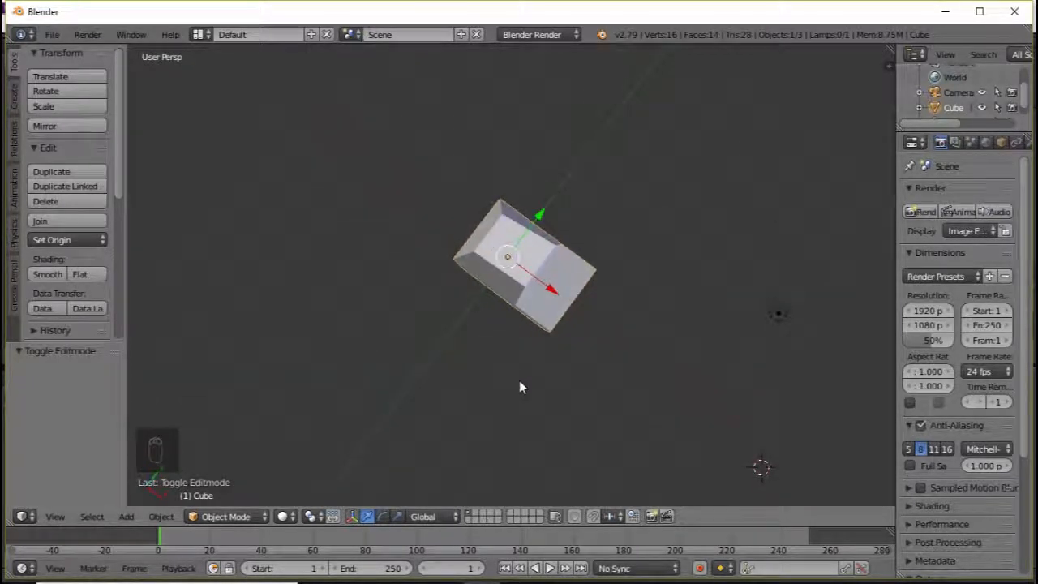
key("g")
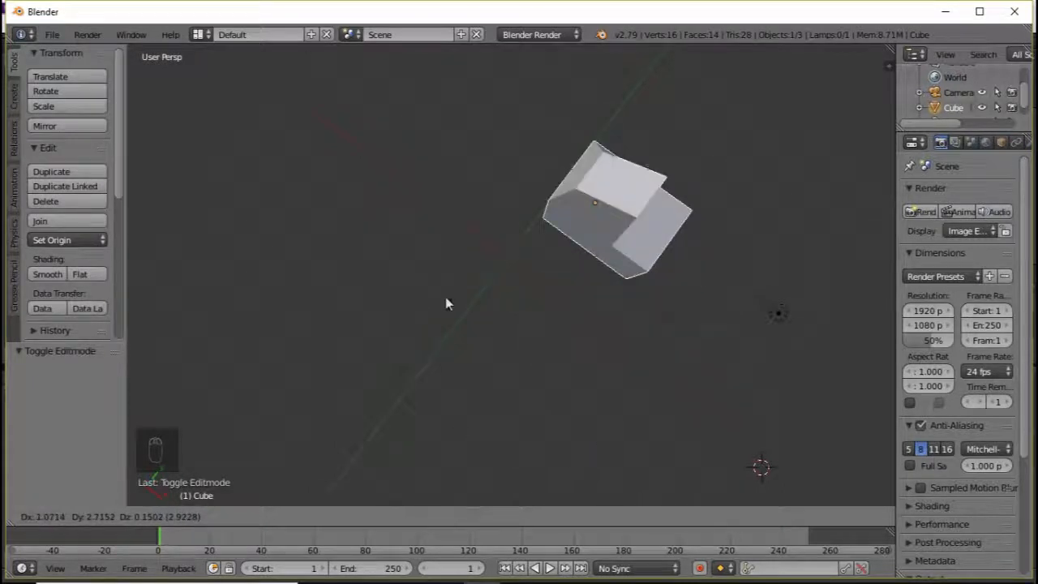
left_click(498, 404)
key("KP_1")
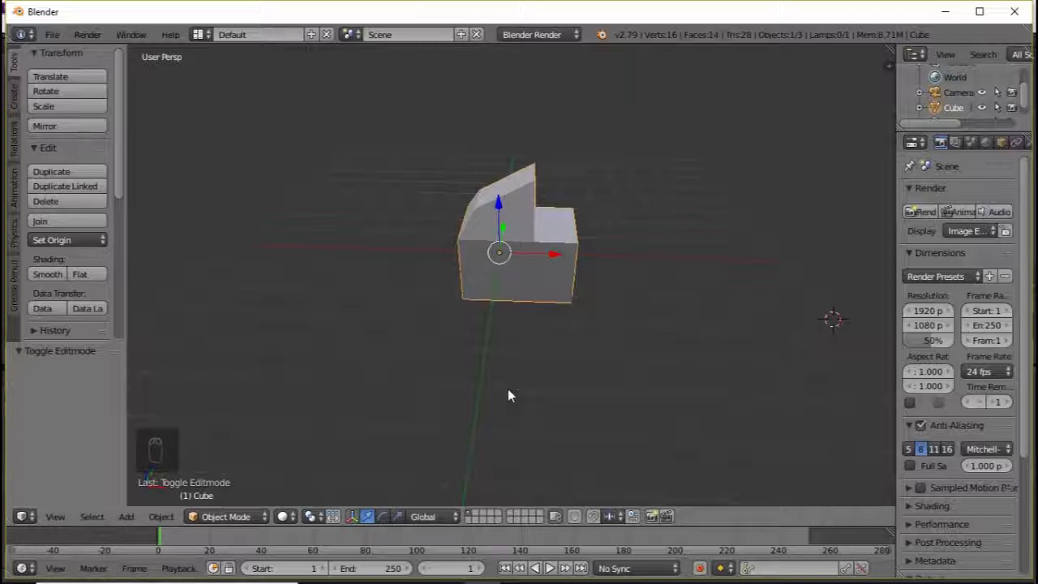
Try moving the whole block constrained to the global X, Y and Z axes in turn, and cancel the move.
key("g")
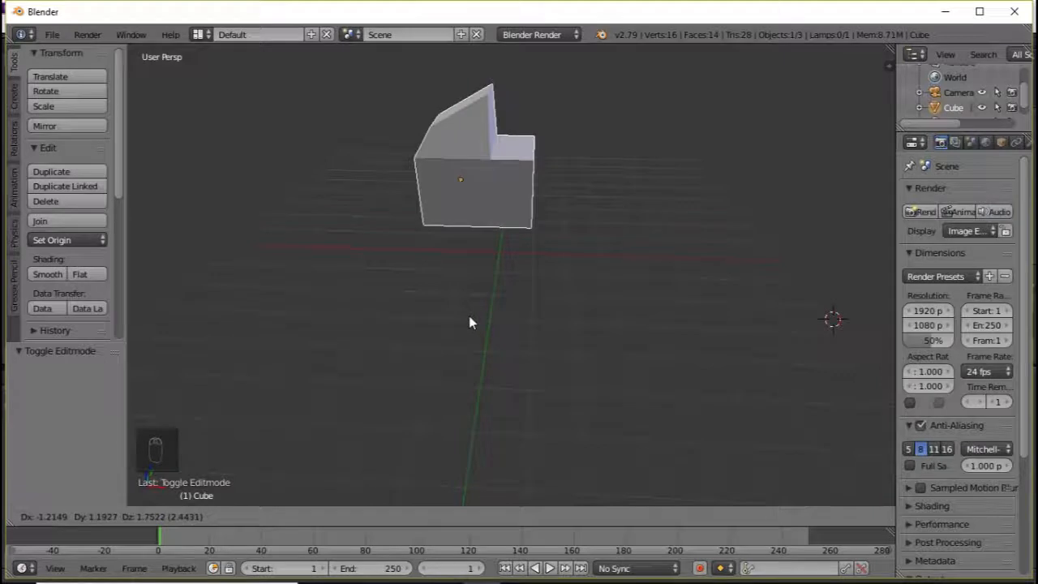
key("x")
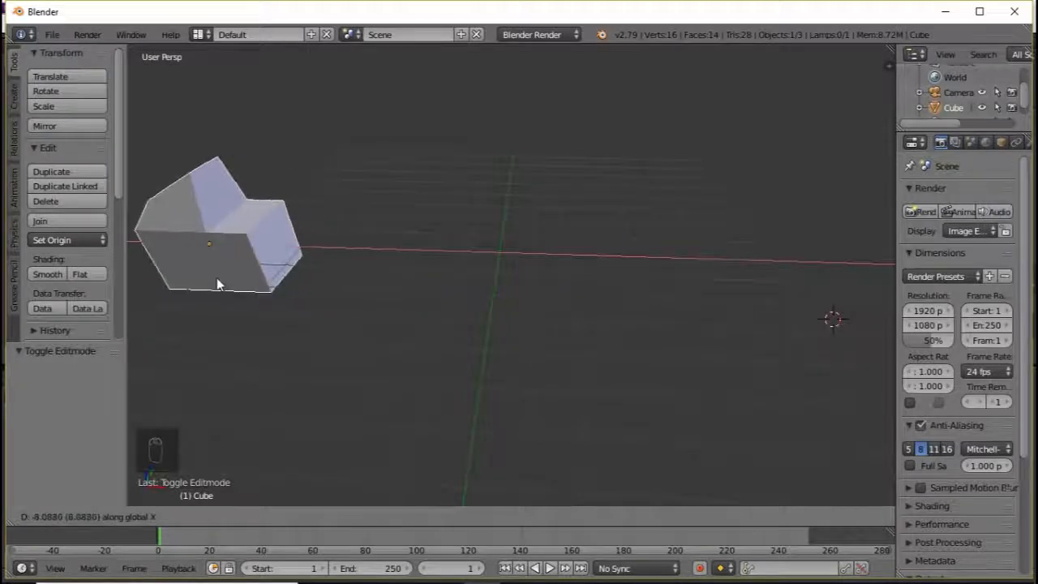
key("g")
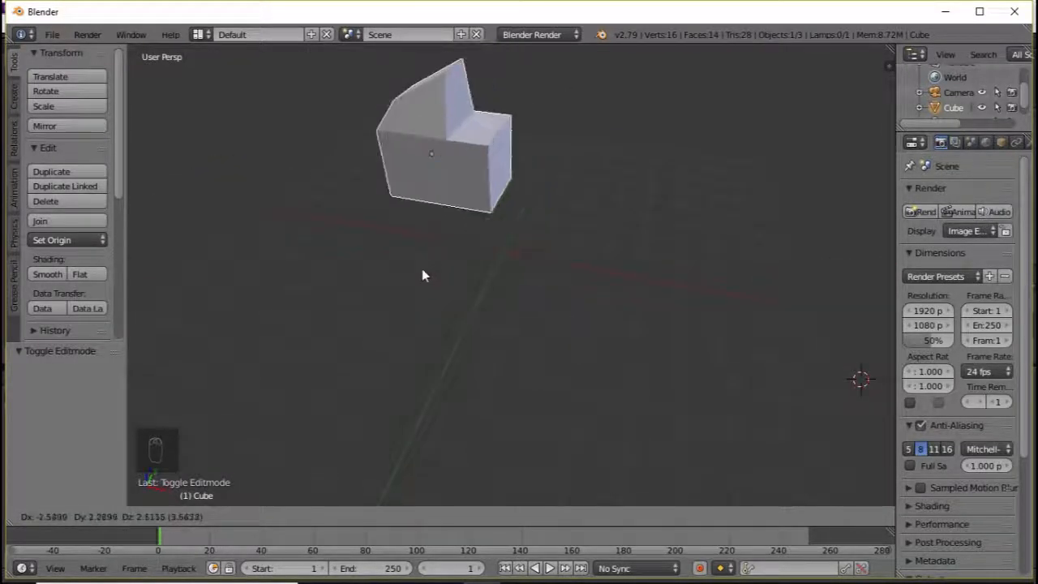
key("y")
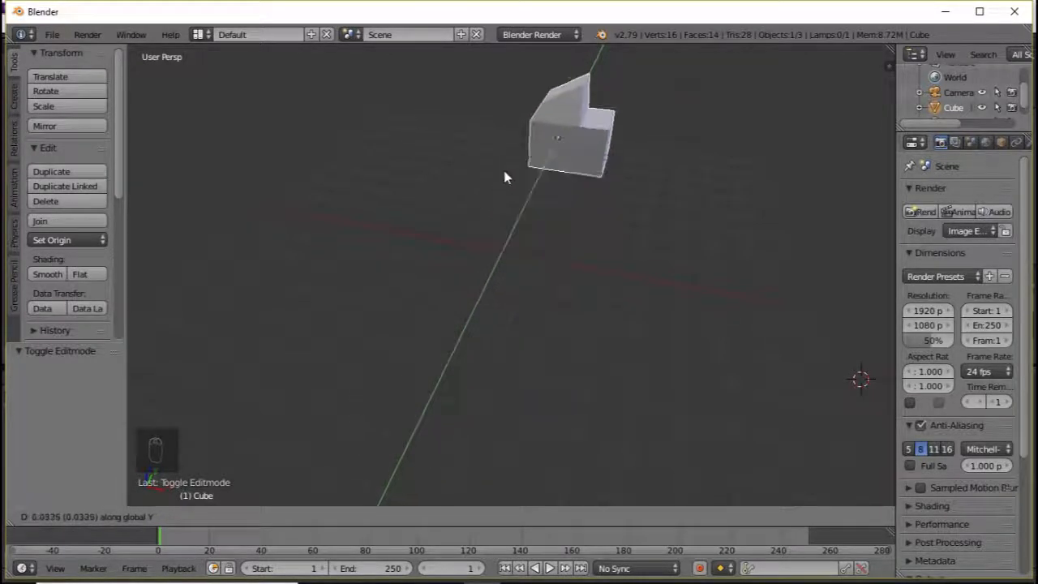
key("z")
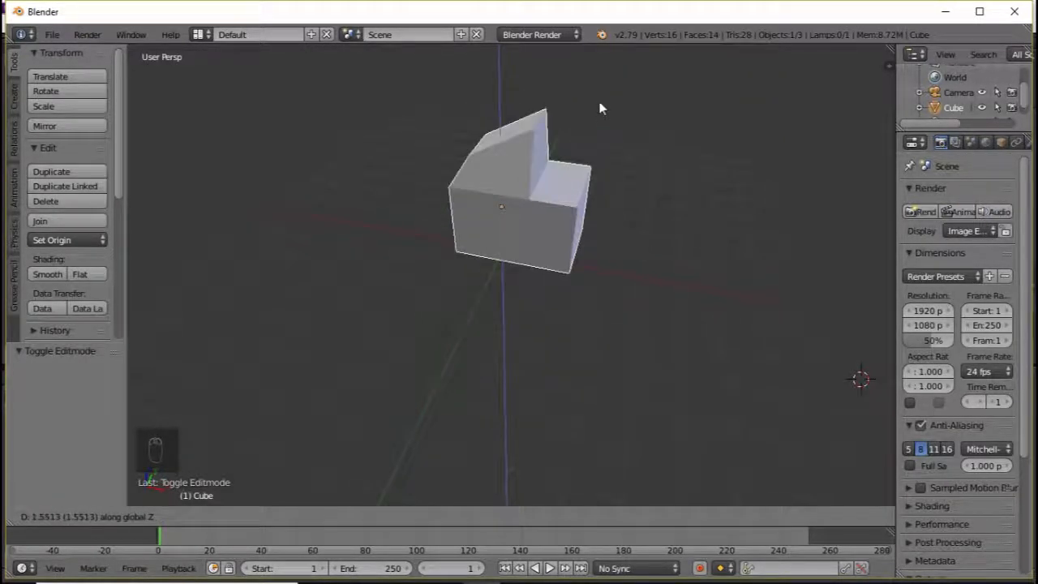
key("Escape")
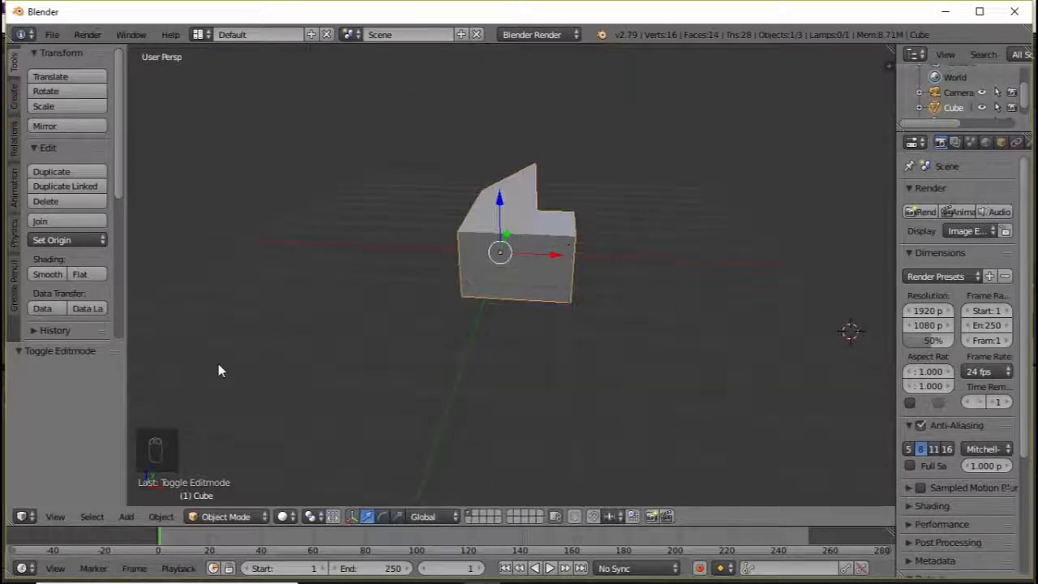
Switch to Edit Mode and try moving one vertex of the peak freely and along the X, Y and Z axes.
left_click(236, 517)
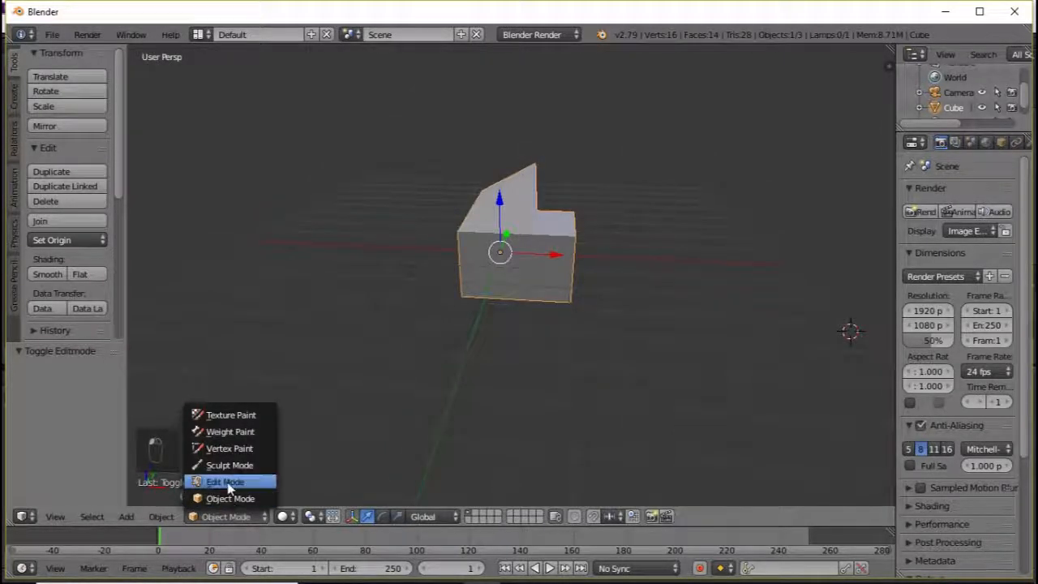
left_click(225, 481)
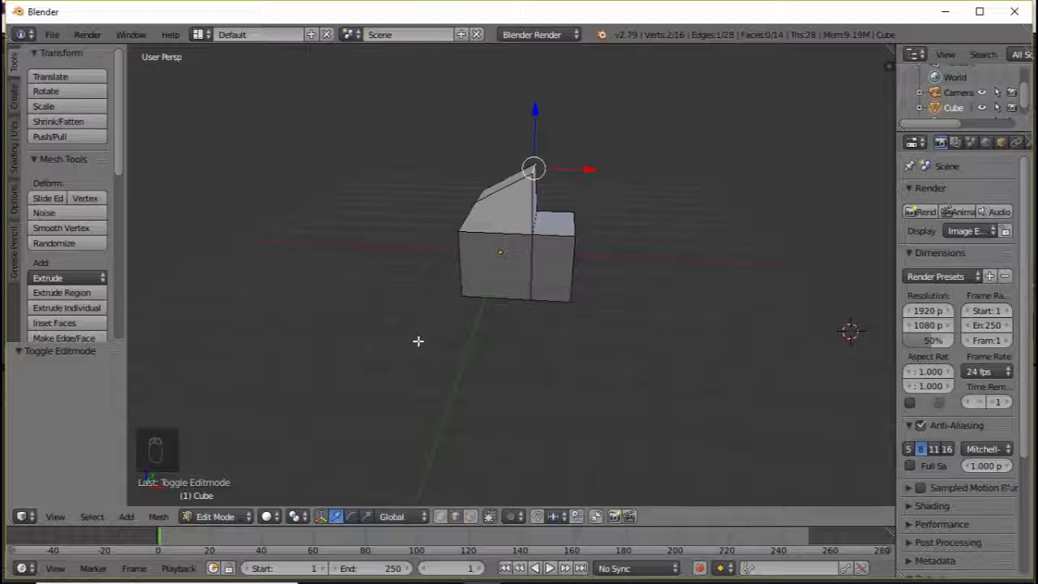
middle_click_drag(470, 294, 452, 371)
scroll(452, 372, "up", 5)
key("g")
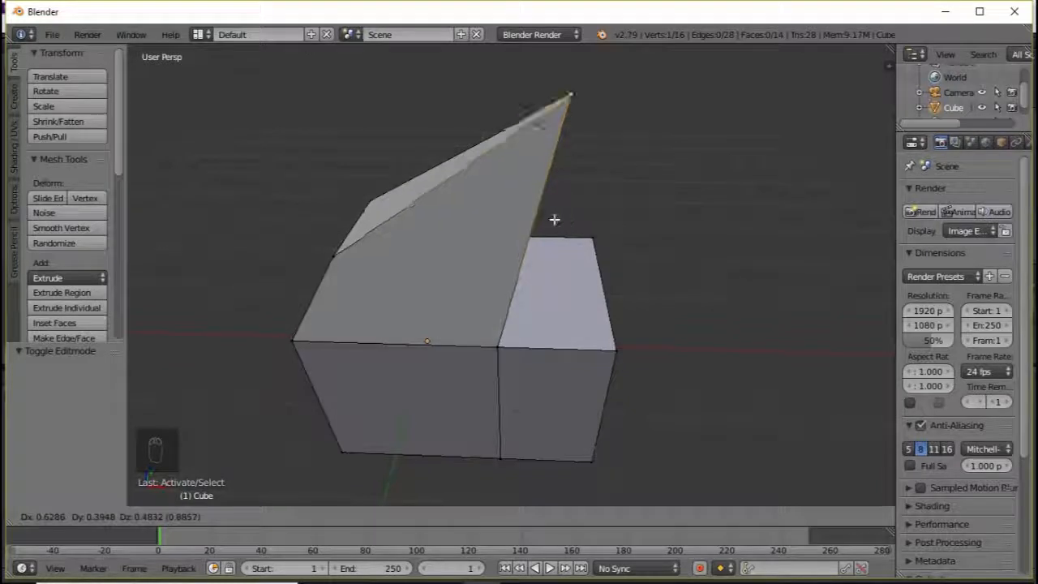
key("x")
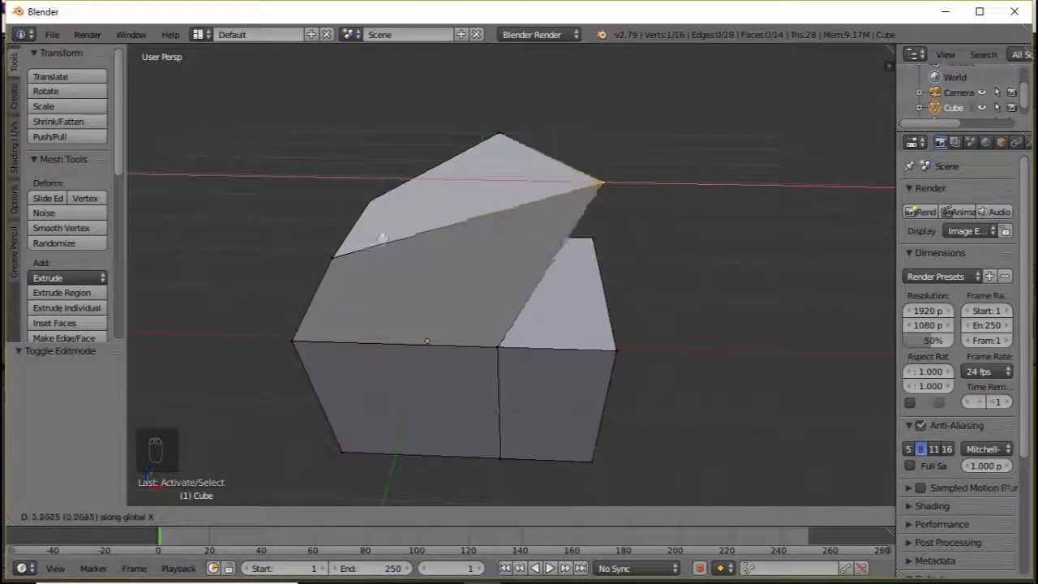
key("y")
key("z")
left_click(489, 273)
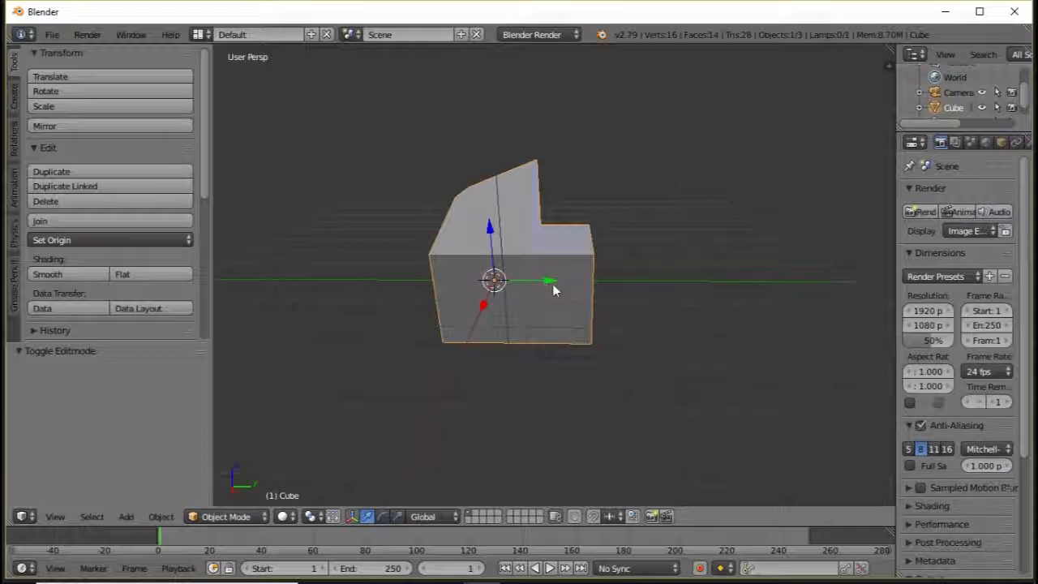
In Object Mode, move the block with the translate manipulator about 0.044 along Y, and also along X and Z.
middle_click_drag(737, 306, 563, 277)
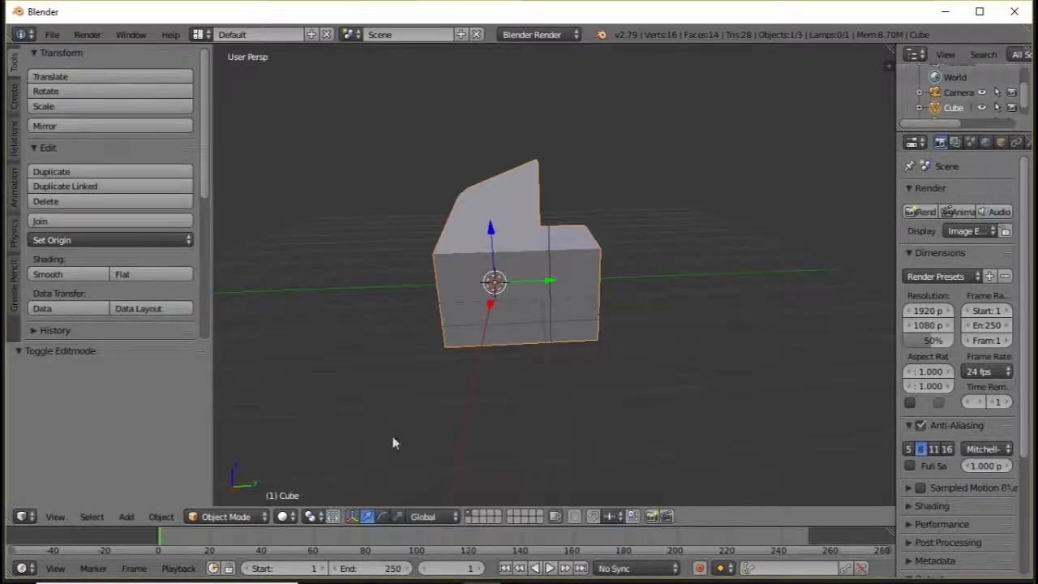
scroll(468, 357, "up", 3)
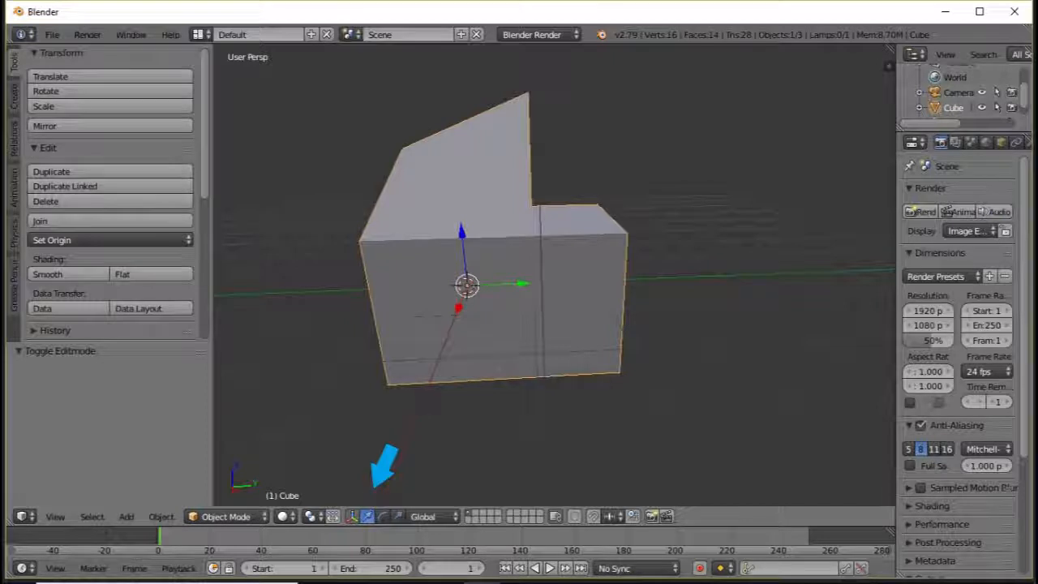
scroll(493, 297, "up", 2)
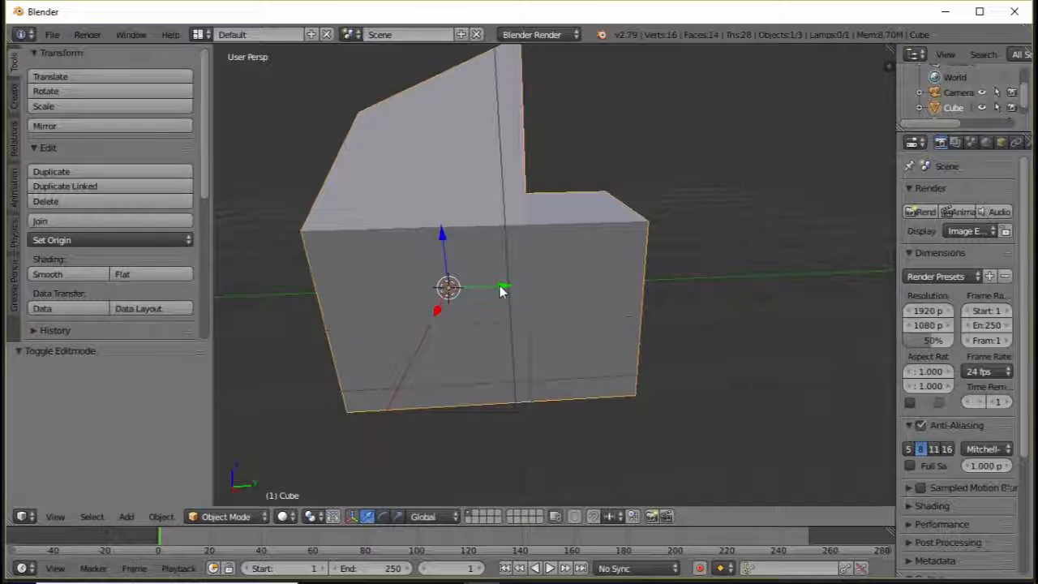
left_click_drag(502, 290, 349, 294)
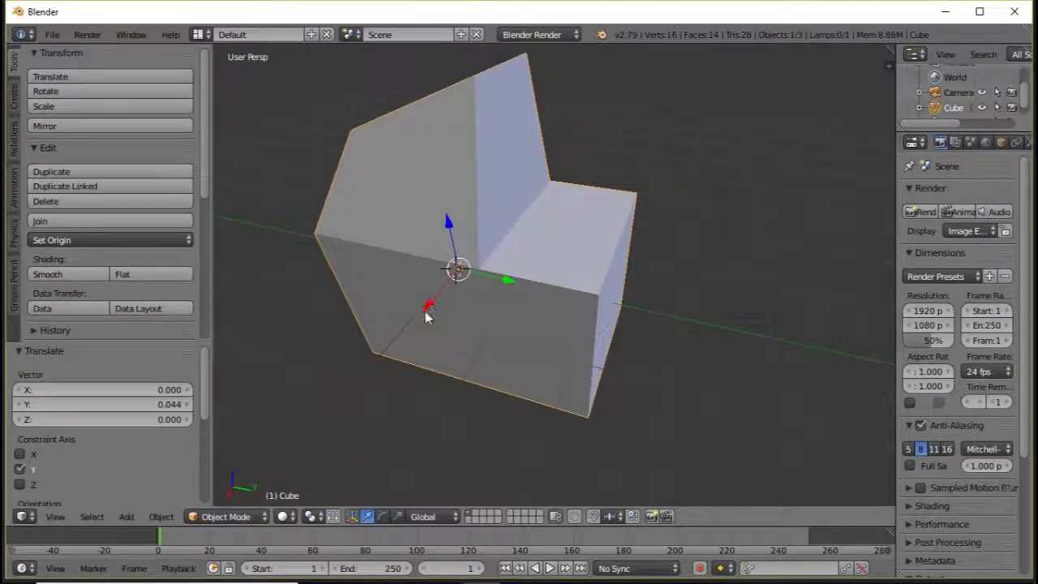
left_click_drag(427, 311, 440, 277)
middle_click_drag(440, 277, 468, 233)
left_click_drag(448, 229, 471, 211)
scroll(473, 215, "down", 3)
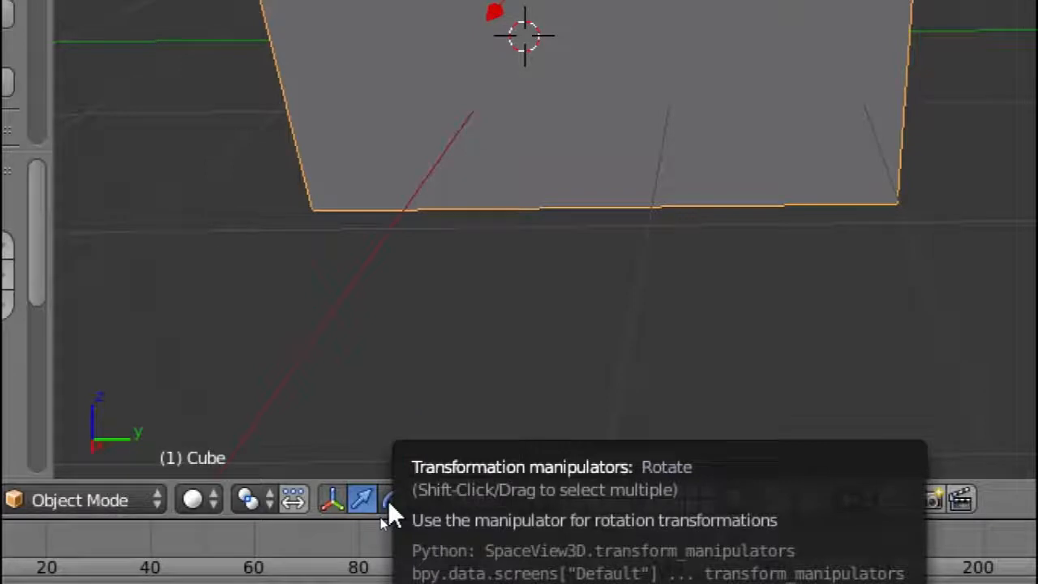
Activate the scale manipulator and resize the block along Y, along X by about 0.49 and along Z by about 0.8.
left_click(389, 501)
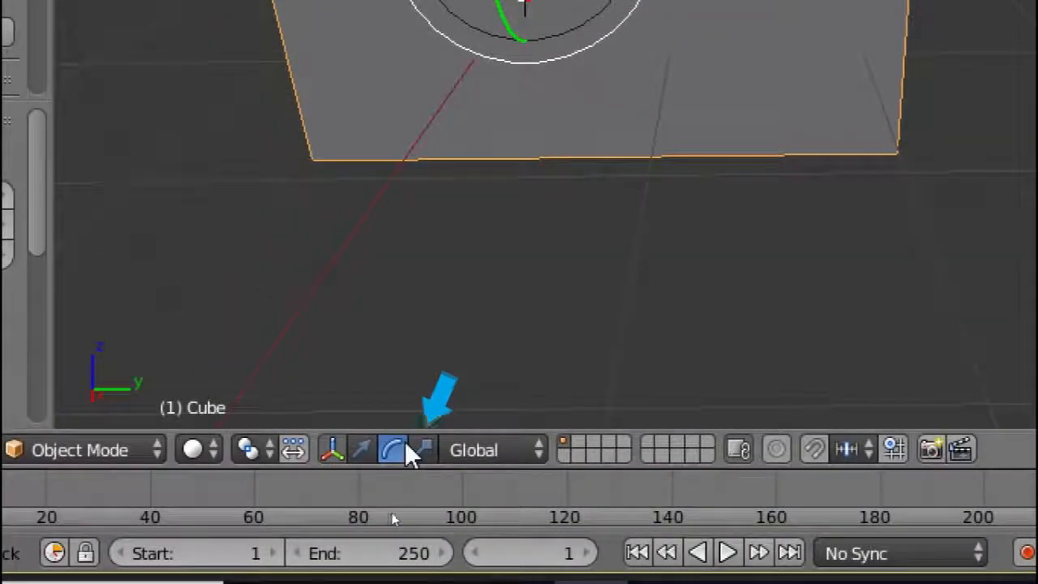
left_click(424, 451)
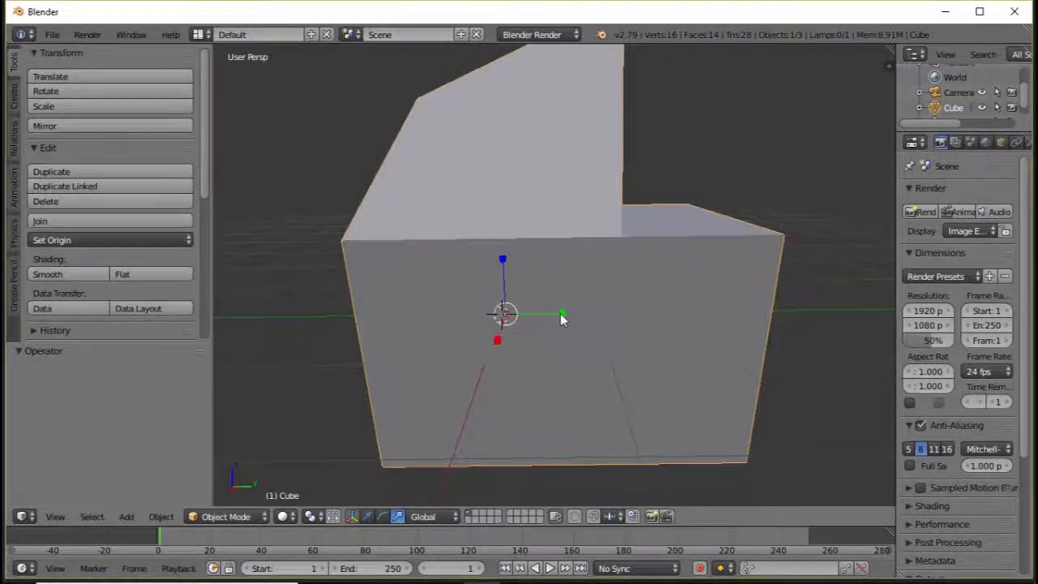
key("s")
left_click_drag(623, 317, 592, 314)
middle_click_drag(564, 334, 485, 335)
left_click_drag(472, 340, 496, 323)
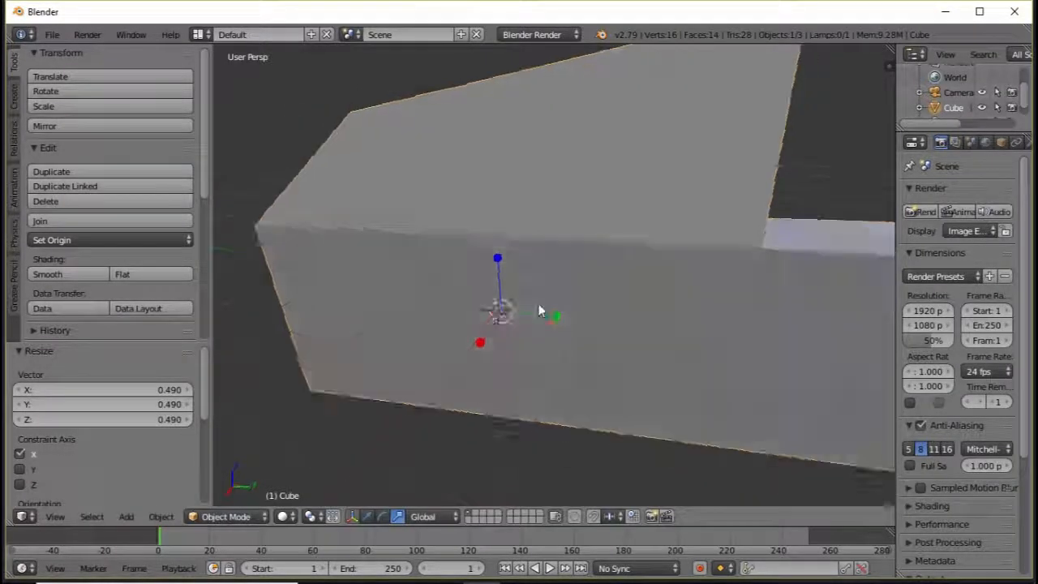
mouse_move(501, 260)
left_mouse_down()
mouse_move(507, 216)
mouse_move(506, 268)
left_mouse_up()
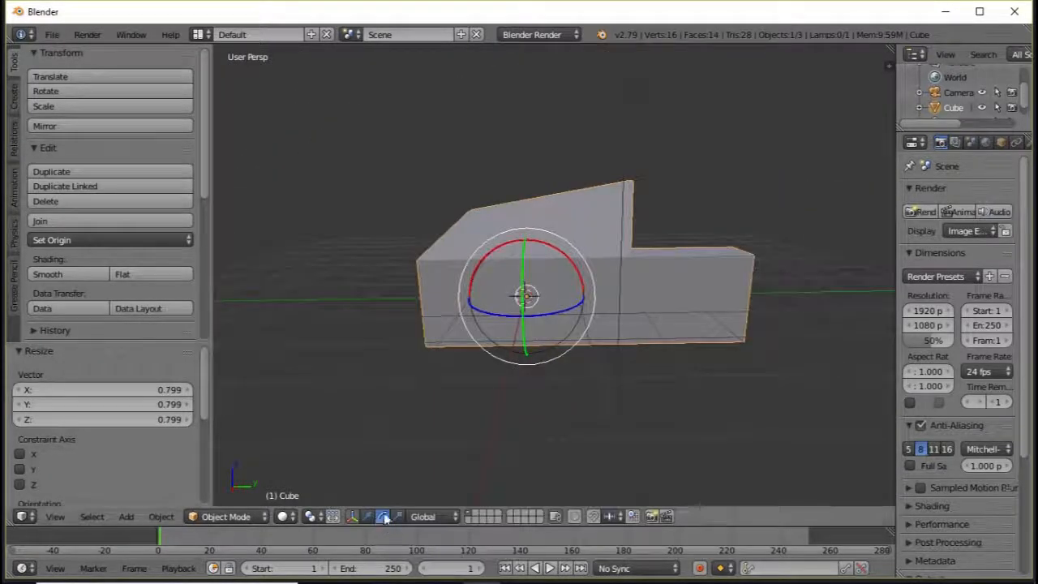
Rotate the block about 10.8° around the global Z axis with the rotate manipulator.
scroll(551, 376, "up", 3)
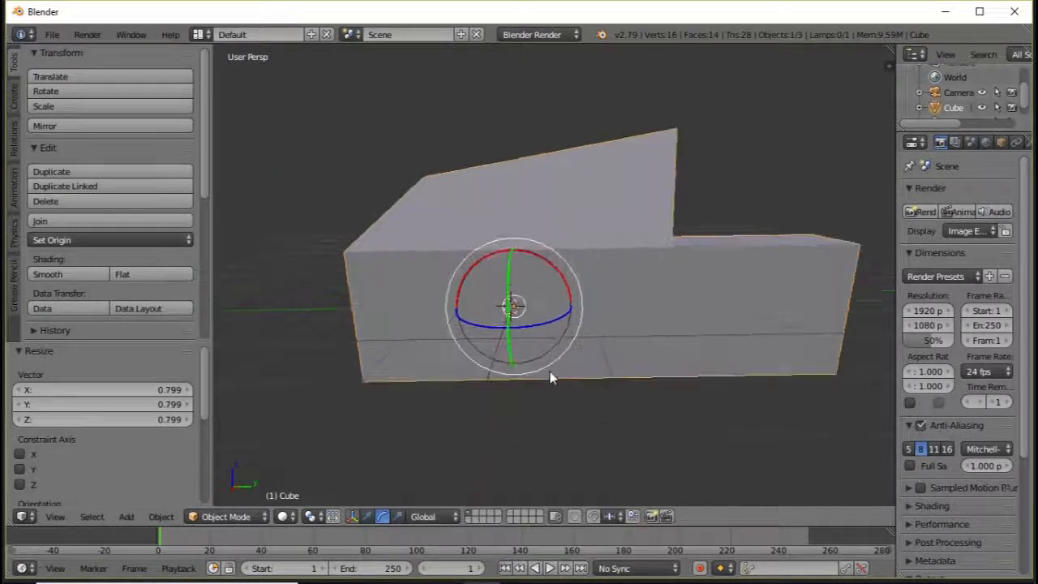
scroll(543, 284, "up", 5)
left_click_drag(543, 285, 527, 348)
scroll(531, 324, "up", 2)
scroll(405, 354, "down", 3)
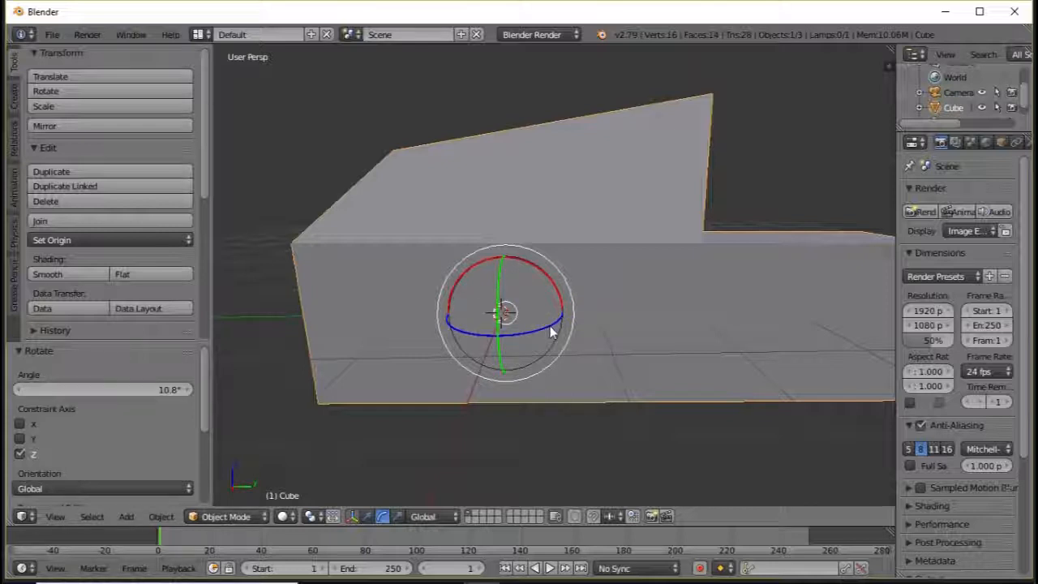
Rotate the block by about -0.83° around the global X axis, and by about 3.44° without an axis constraint.
left_click_drag(551, 330, 549, 265)
left_click_drag(550, 270, 551, 268)
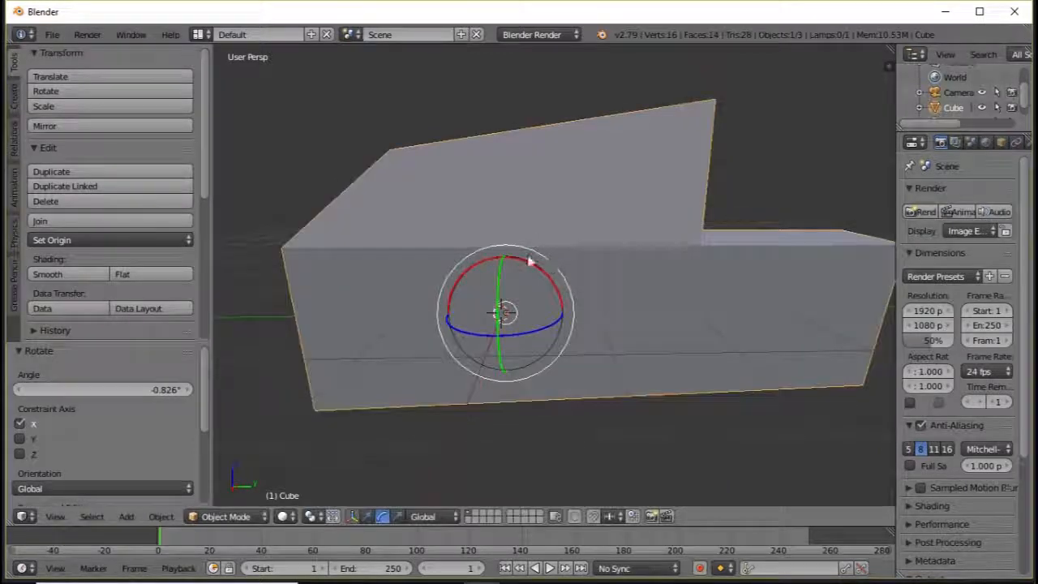
mouse_move(542, 255)
left_mouse_down()
mouse_move(549, 265)
mouse_move(541, 255)
left_mouse_up()
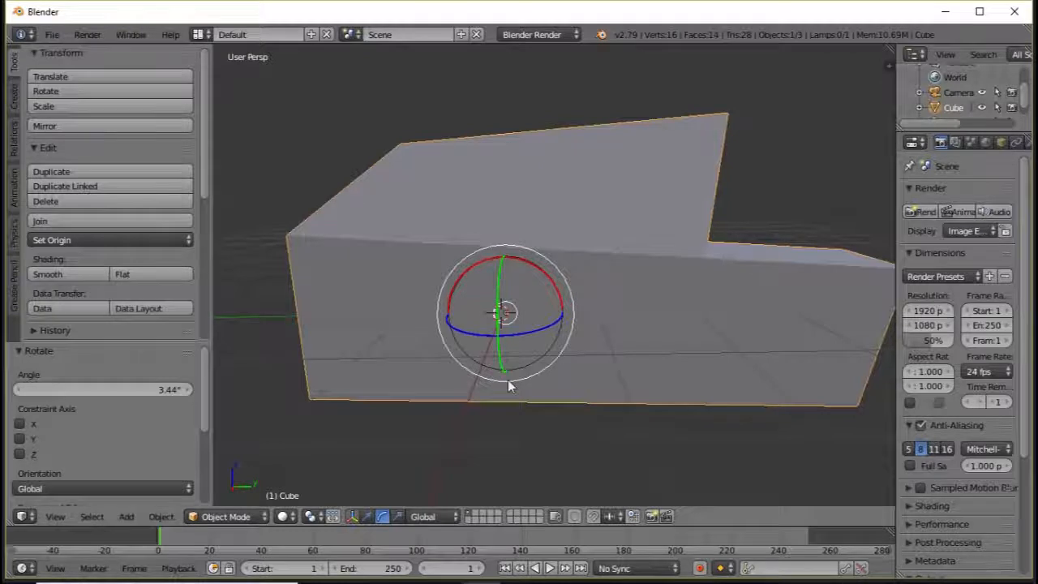
Enable the translate, rotate and scale manipulators together, scale the block about 0.79 along Y and rotate it about -4.81° around Z.
scroll(510, 387, "up", 2)
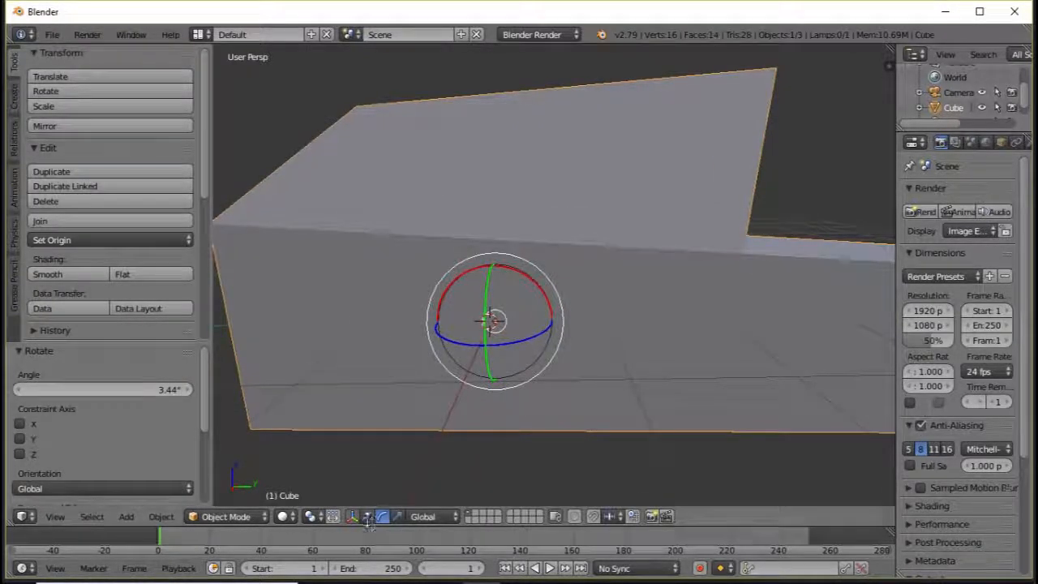
left_click(368, 519, "shift")
left_click(398, 520, "shift")
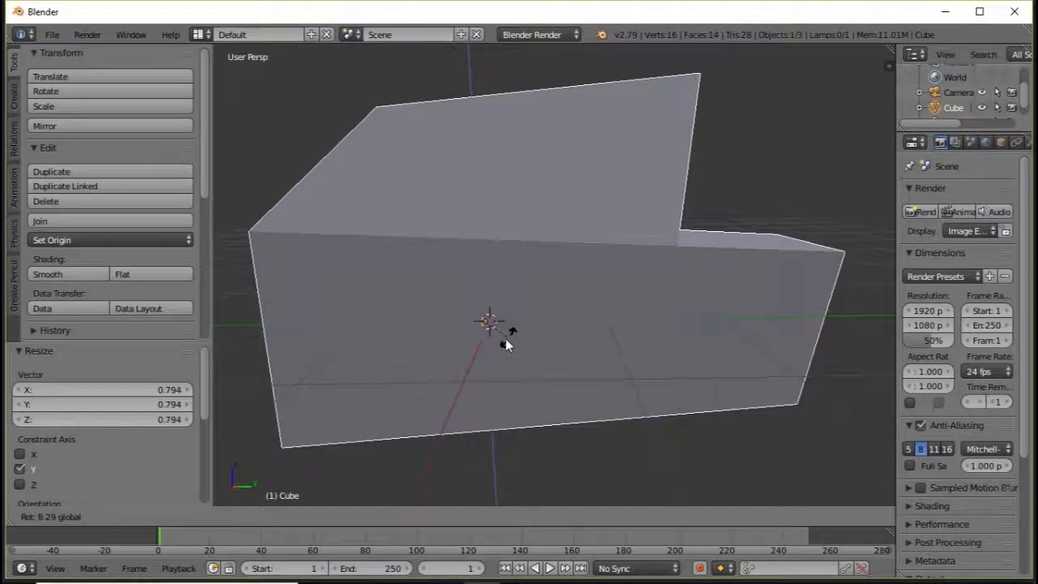
left_click(505, 336)
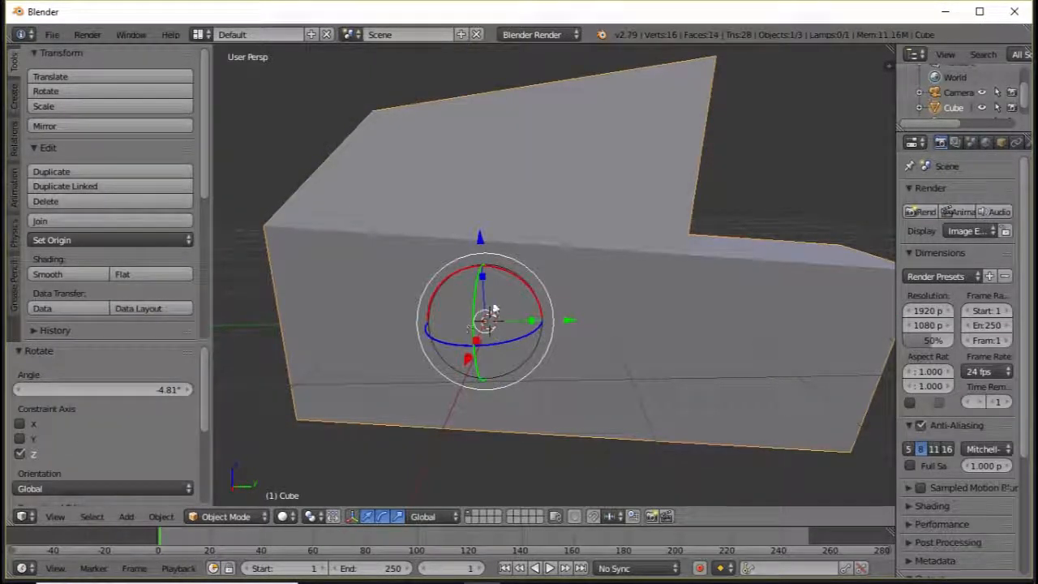
Reduce the manipulators to translate only and turn off the 3D manipulator display.
left_click(377, 517, "shift")
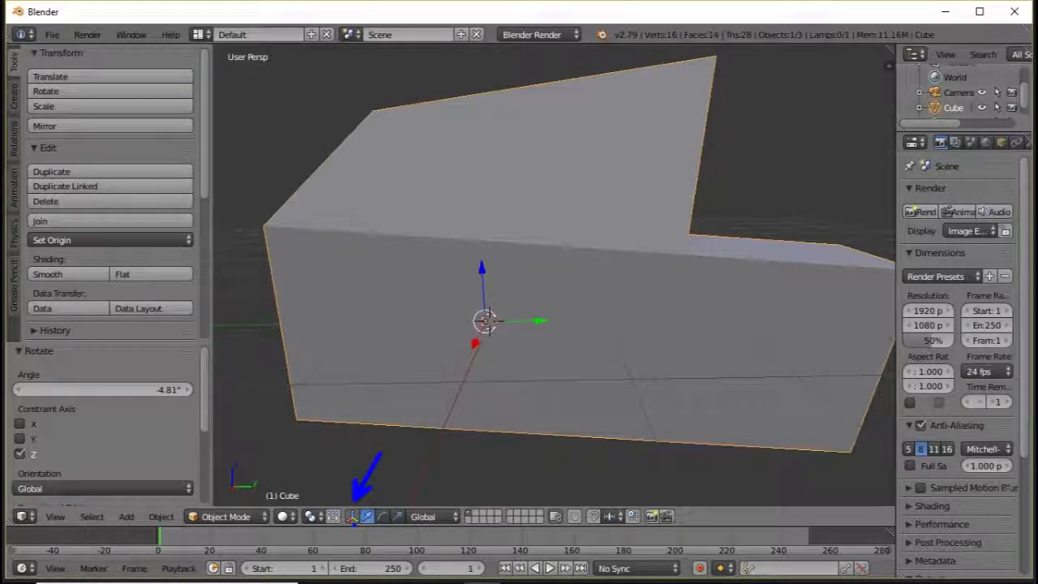
left_click(353, 516)
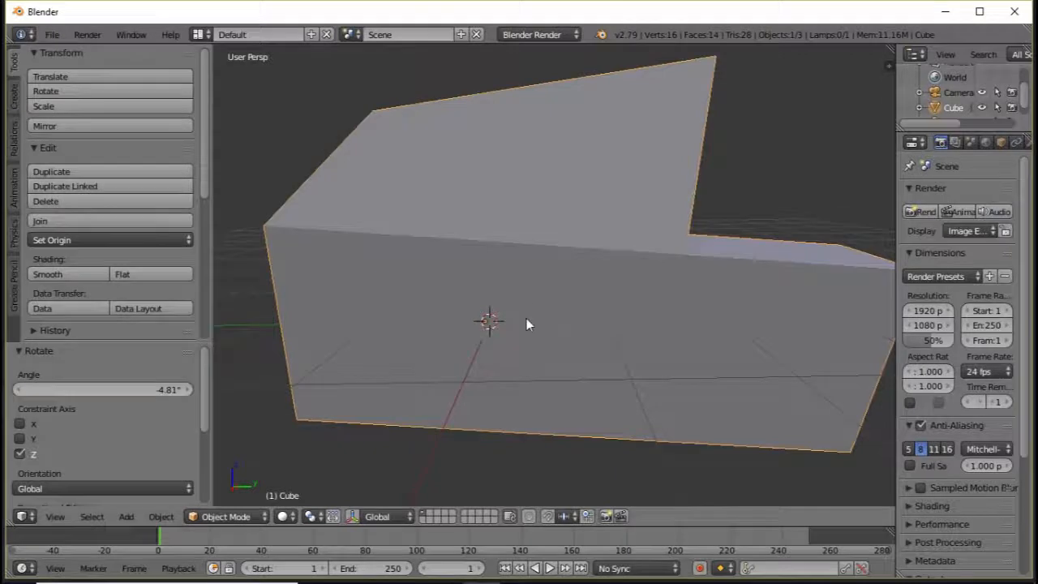
Try moving the block freely, and turn the 3D manipulator display back on.
key("g")
left_click(561, 296)
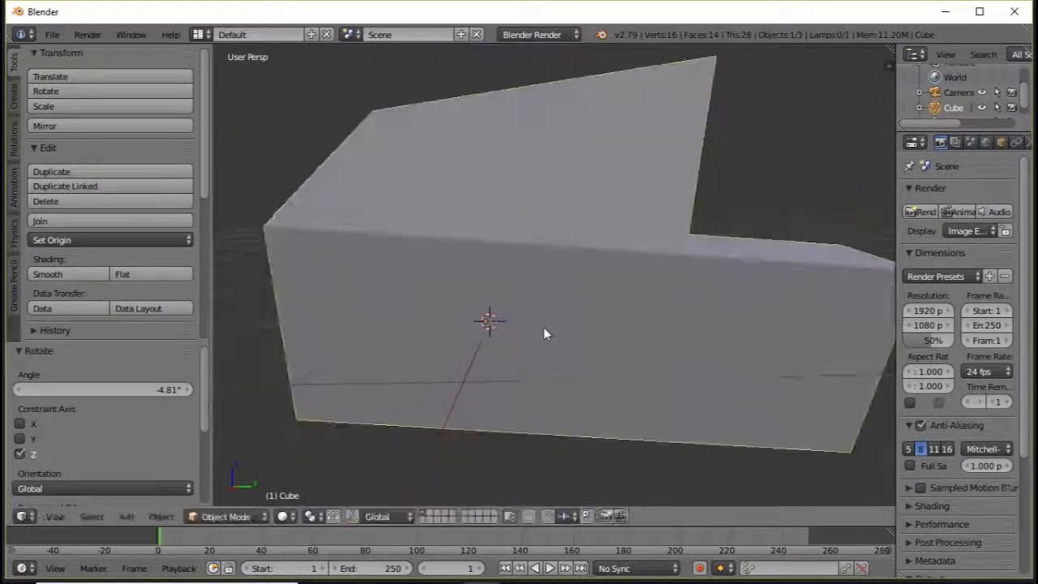
left_click(353, 517)
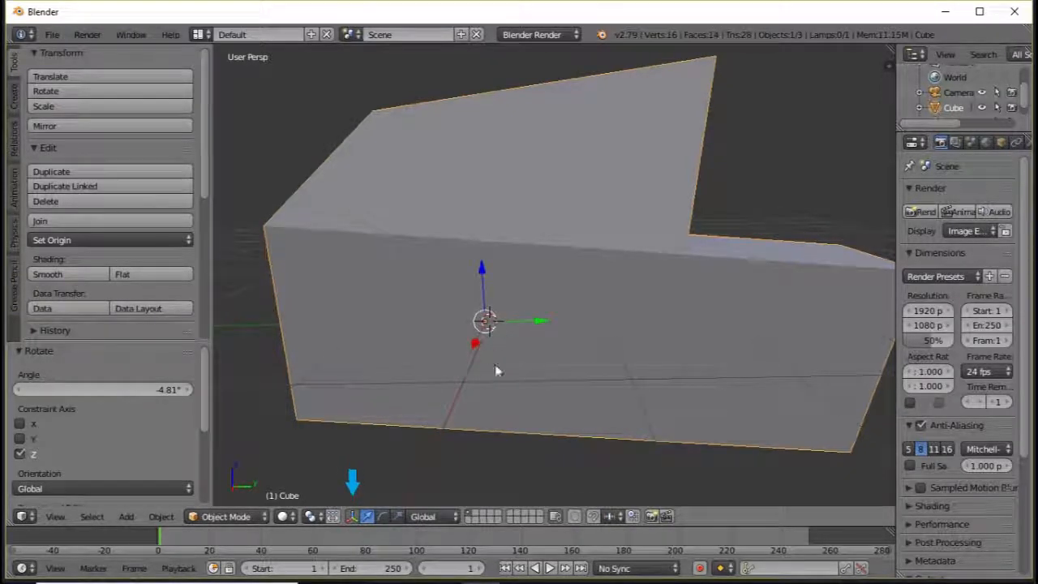
scroll(493, 416, "down", 5)
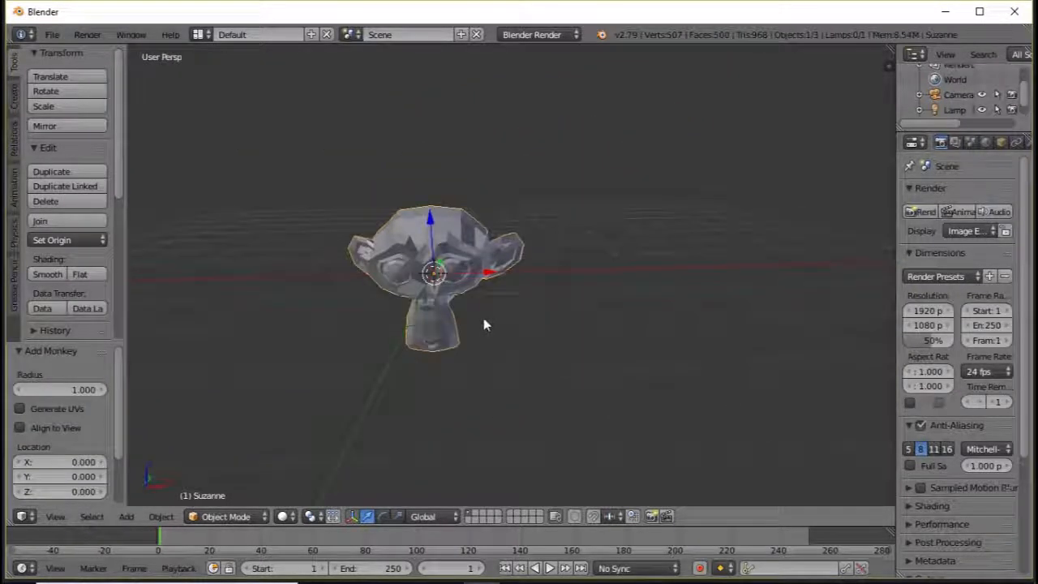
Move the monkey head off the origin and display its numeric transform properties.
mouse_move(496, 290)
middle_mouse_down("shift")
mouse_move(528, 279)
mouse_move(528, 292)
mouse_move(505, 299)
mouse_move(496, 280)
middle_mouse_up("shift")
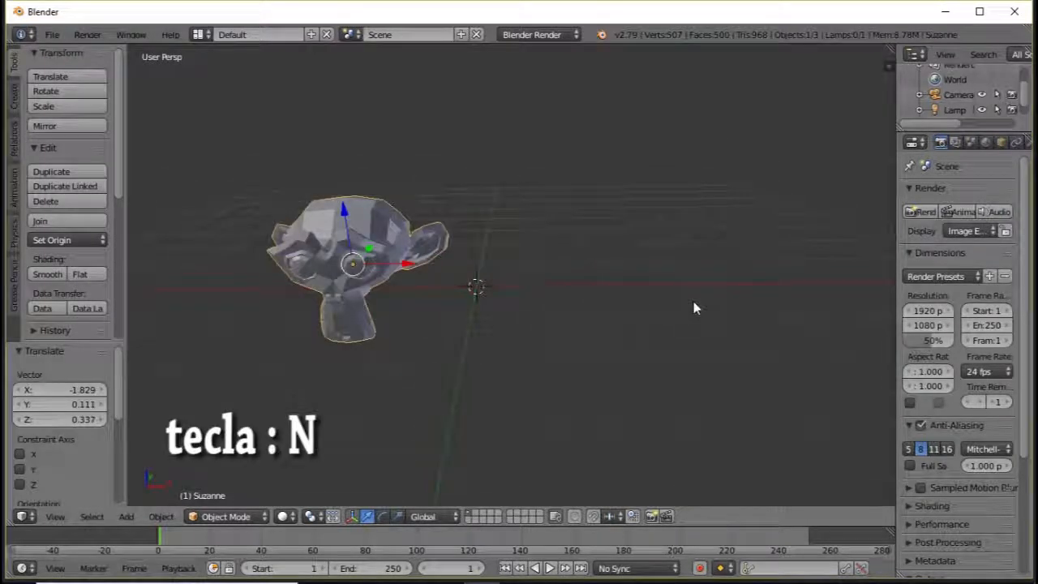
key("n")
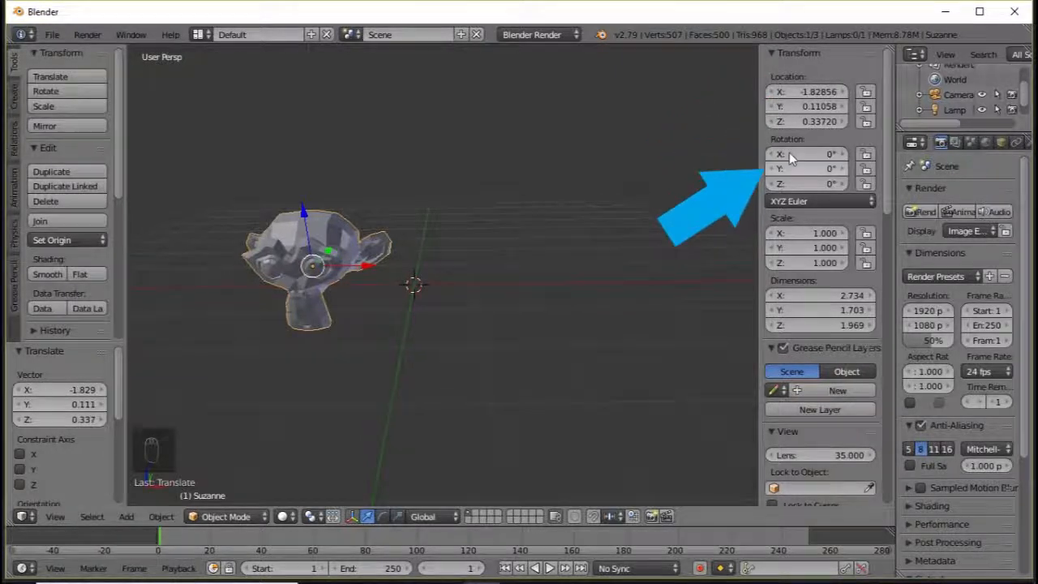
middle_click_drag(512, 189, 620, 184)
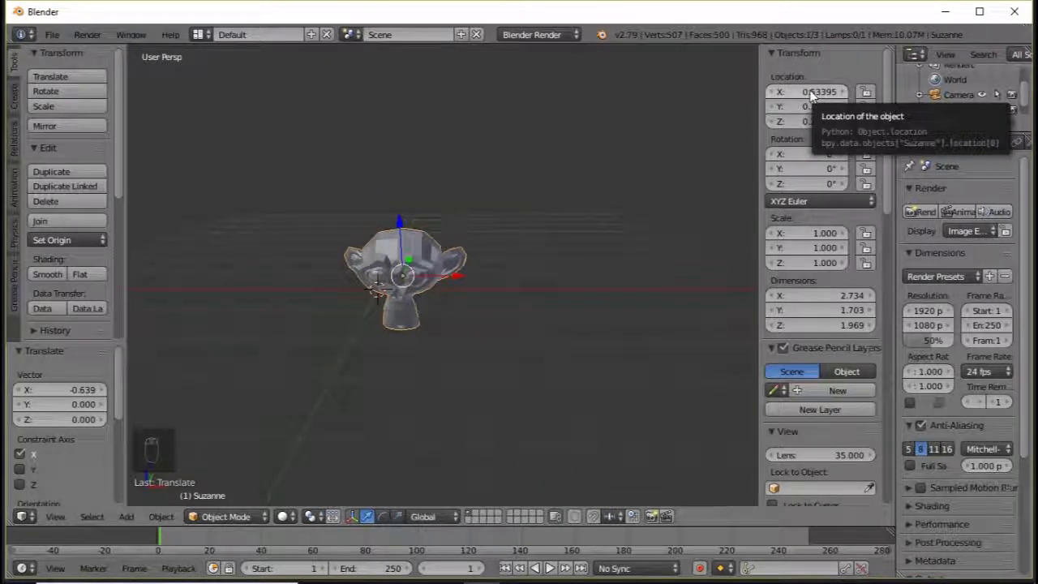
Set the monkey head's location to about X -0.606, Y -1.569, Z 0.514 and its rotation to X 20.4°, Y -31.2°, Z 26.1°.
left_click_drag(830, 88, 855, 146)
left_click_drag(766, 161, 802, 115)
left_click_drag(815, 153, 973, 145)
left_click_drag(34, 133, 810, 163)
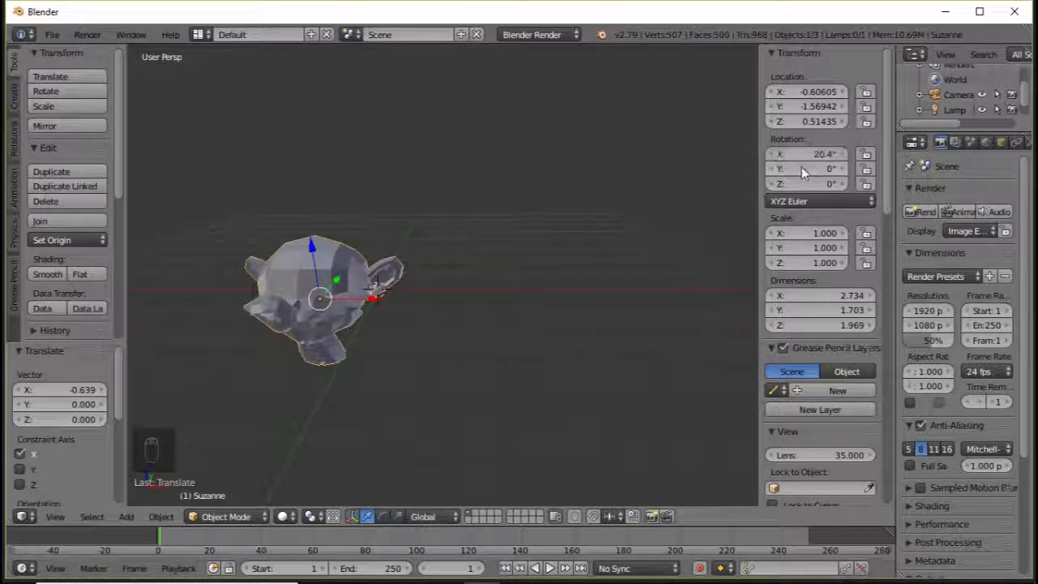
left_click_drag(1021, 148, 819, 169)
left_click_drag(924, 184, 806, 178)
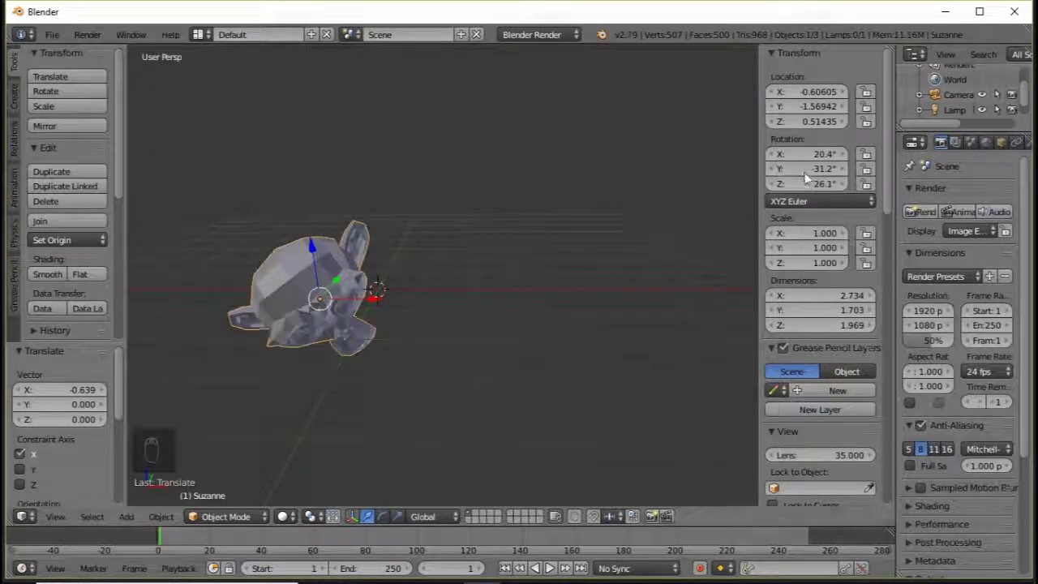
Set the monkey head's scale to 1.280 on X and 1.180 on Y.
mouse_move(813, 235)
left_mouse_down()
mouse_move(925, 229)
mouse_move(796, 249)
mouse_move(873, 240)
mouse_move(811, 244)
left_mouse_up()
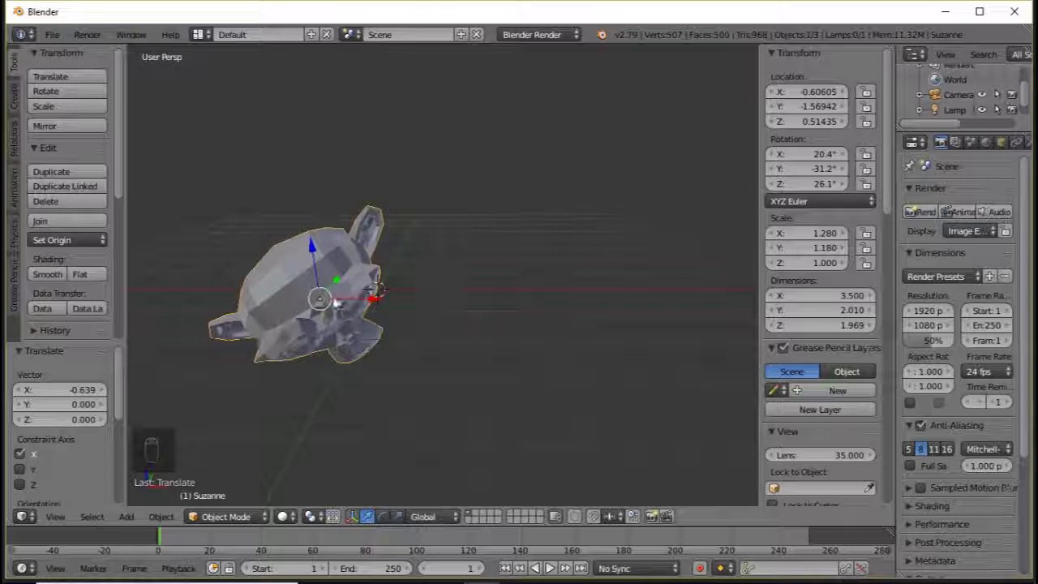
middle_click_drag(384, 271, 470, 249)
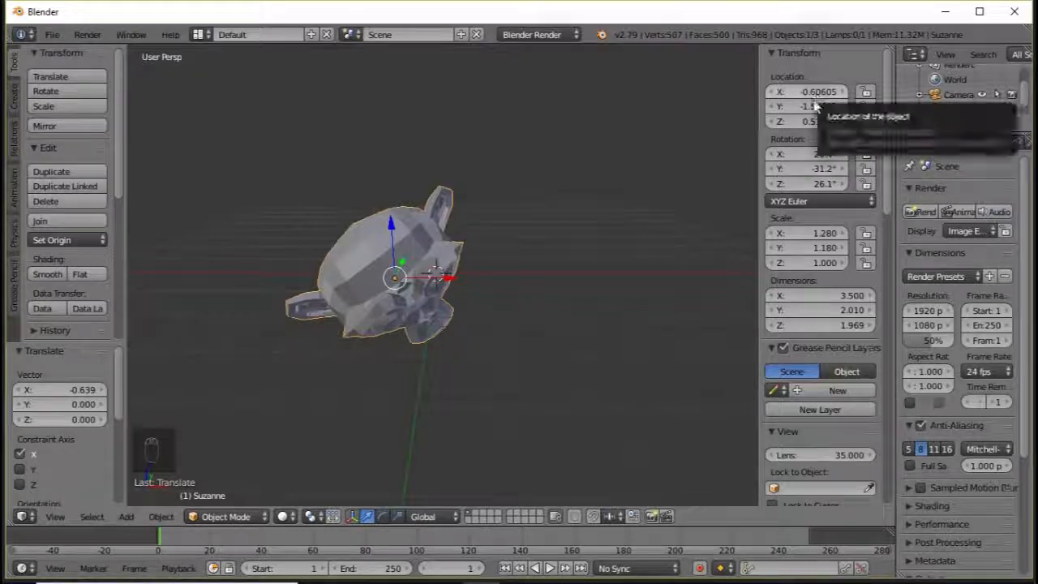
Move the monkey head along the global X axis to an X location of about 2.93.
key("g")
key("x")
left_click(649, 300)
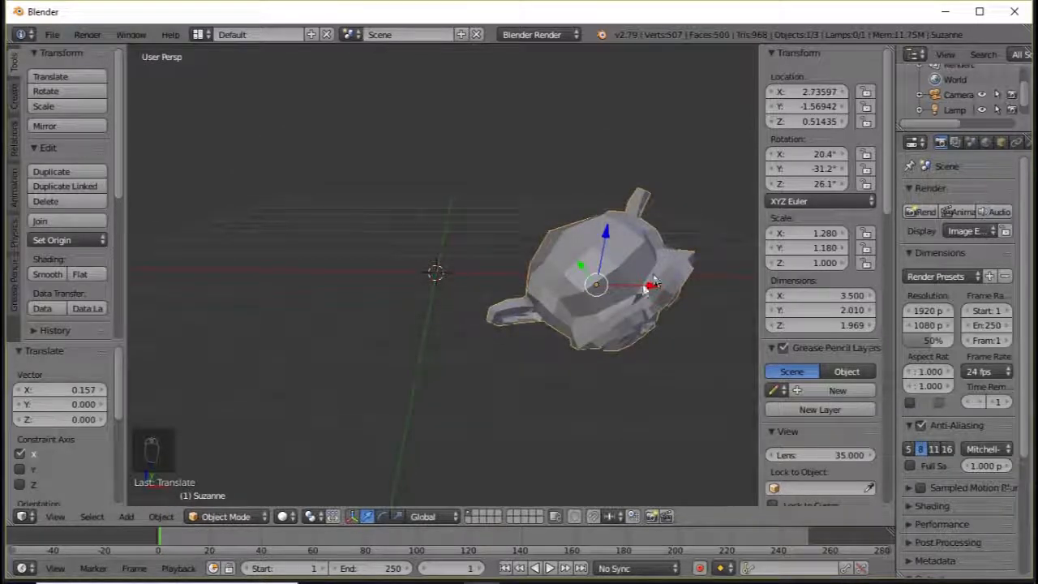
left_click_drag(657, 294, 669, 293)
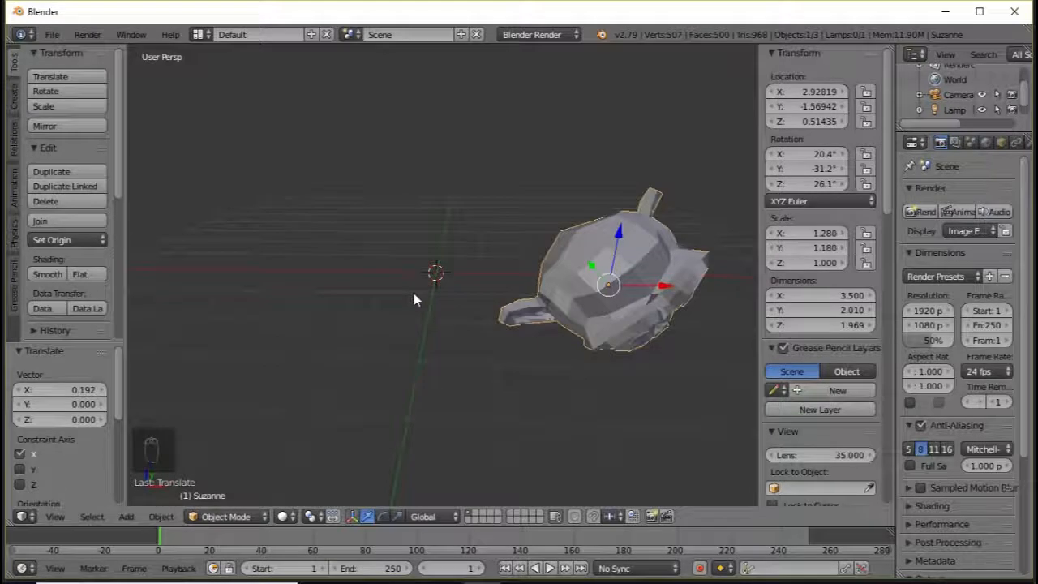
Snap the 3D cursor to the scene center and snap the monkey head to the cursor.
key("shift+s")
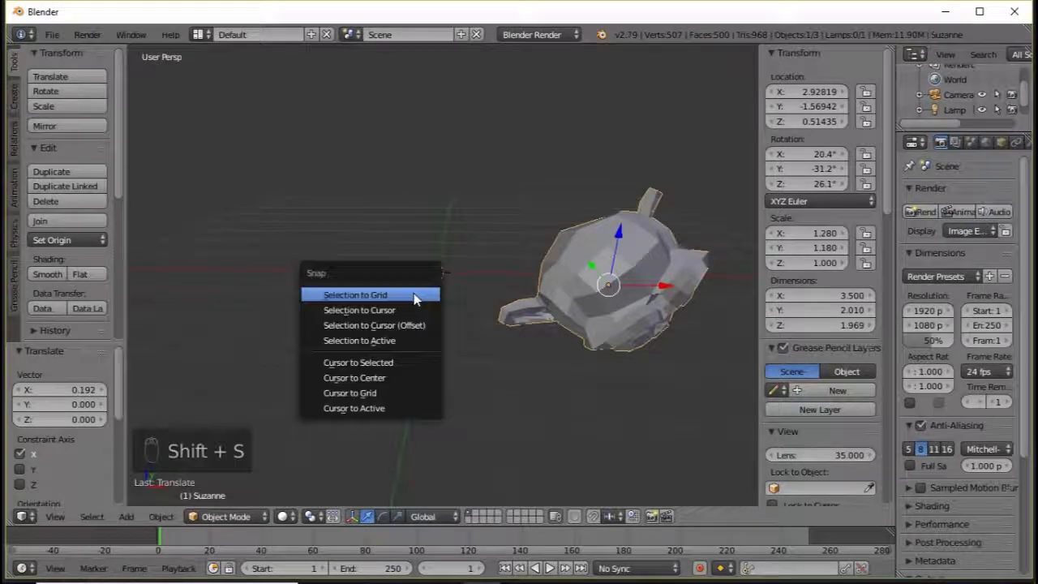
left_click(376, 377)
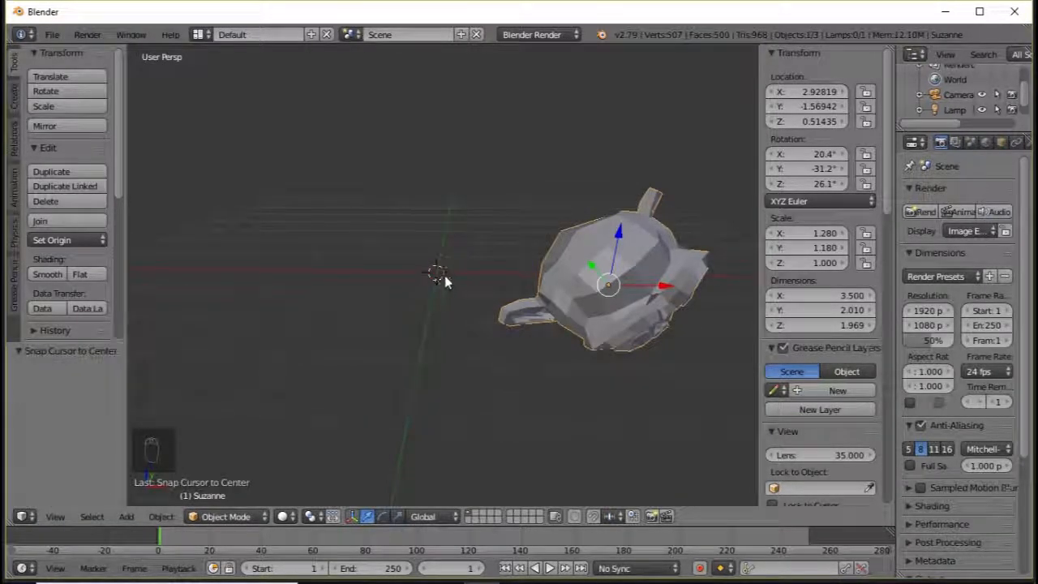
key("shift+s")
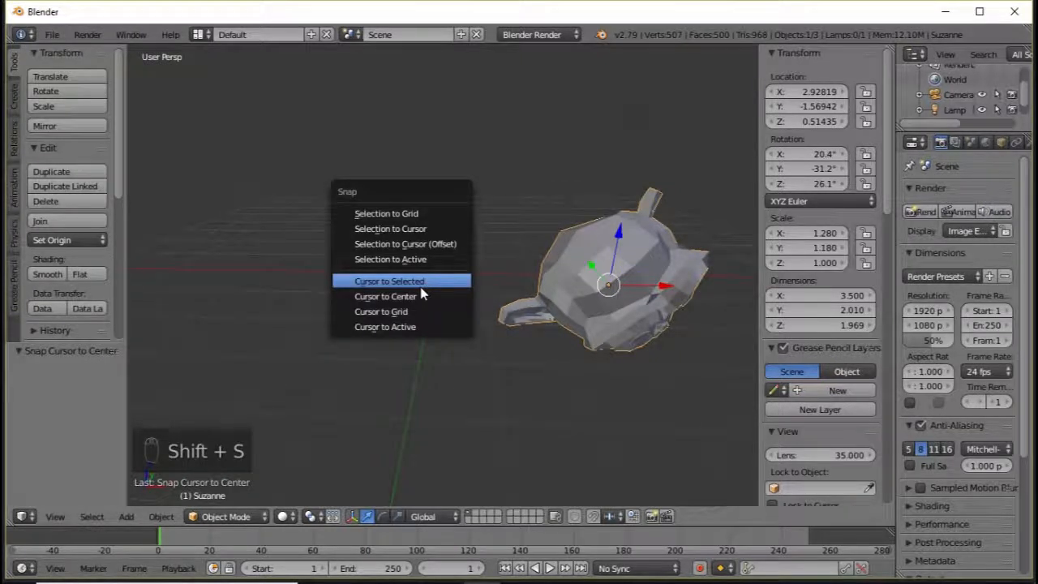
left_click(407, 230)
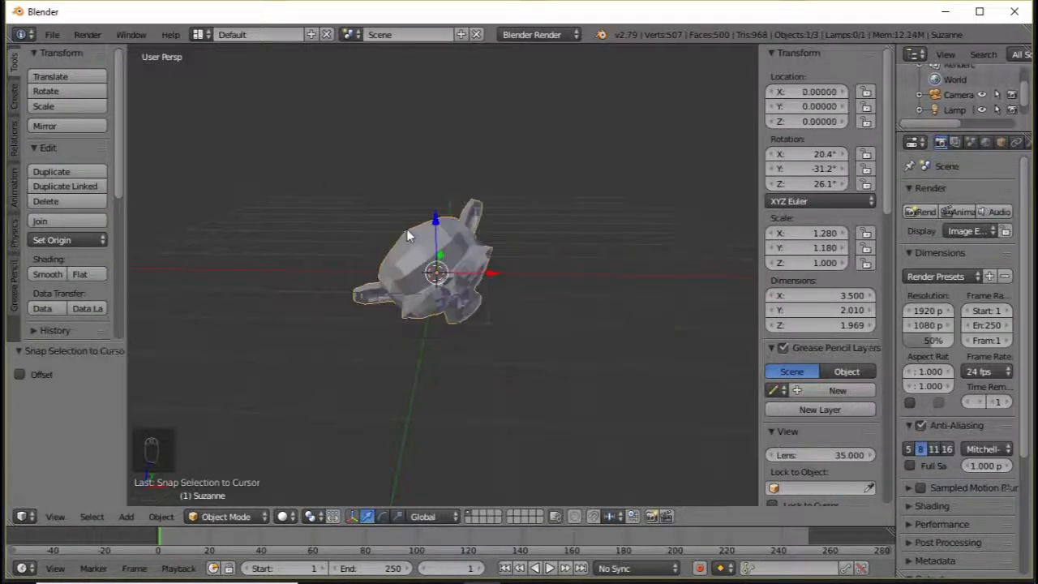
Move the monkey head about 3.747 along the X axis with the translate manipulator.
middle_click_drag(432, 281, 481, 278)
left_click_drag(486, 276, 621, 265)
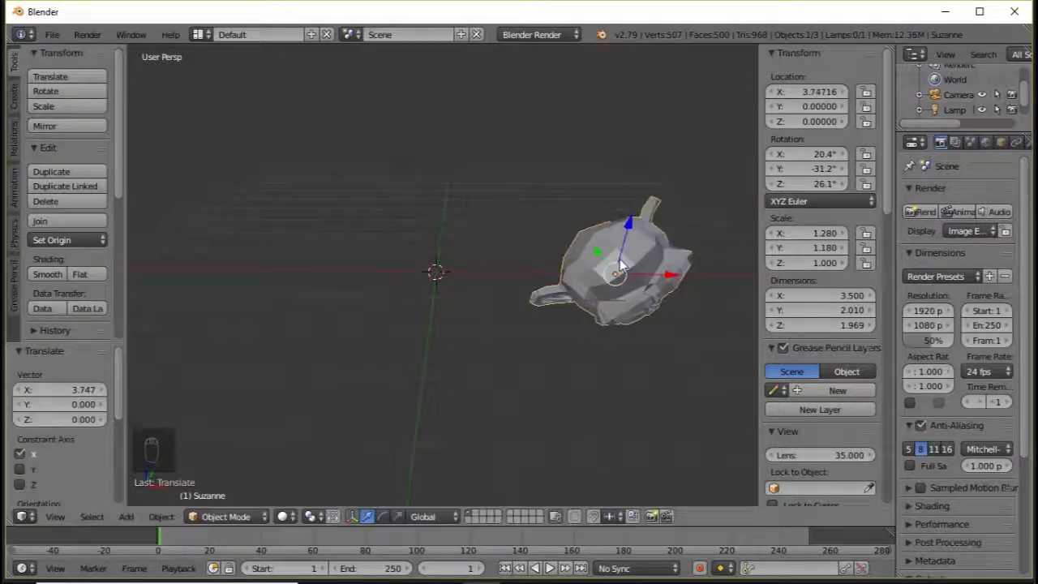
middle_click_drag(621, 265, 593, 260)
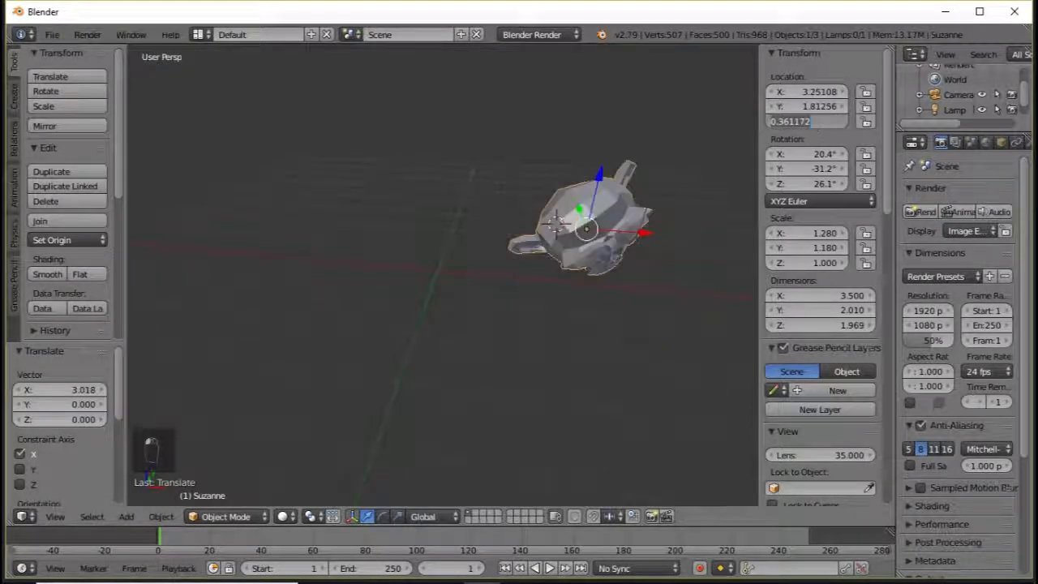
Set the monkey head's Z and Y location values to 0.
key("BackSpace")
key("BackSpace")
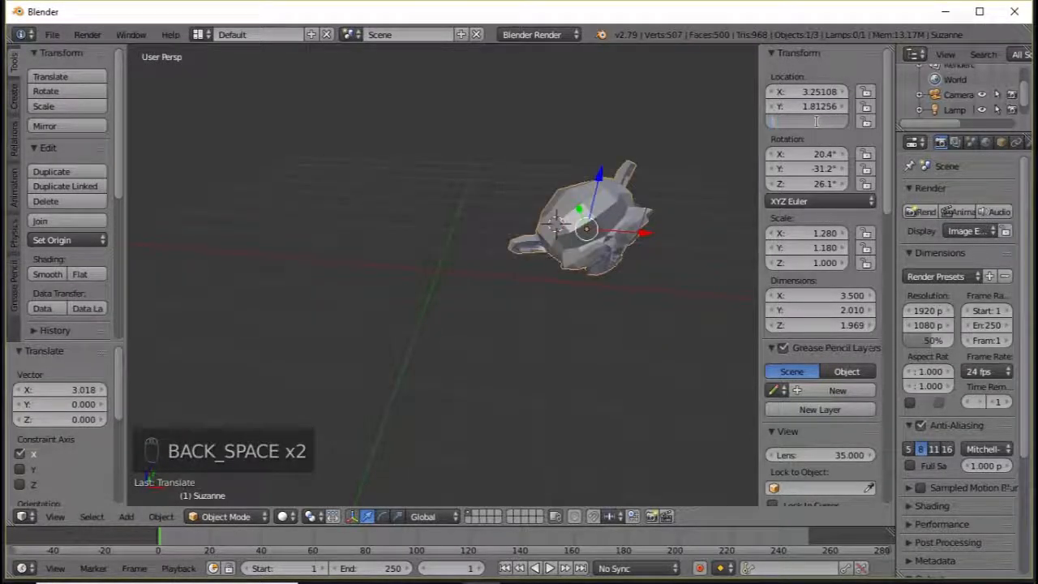
key("Return")
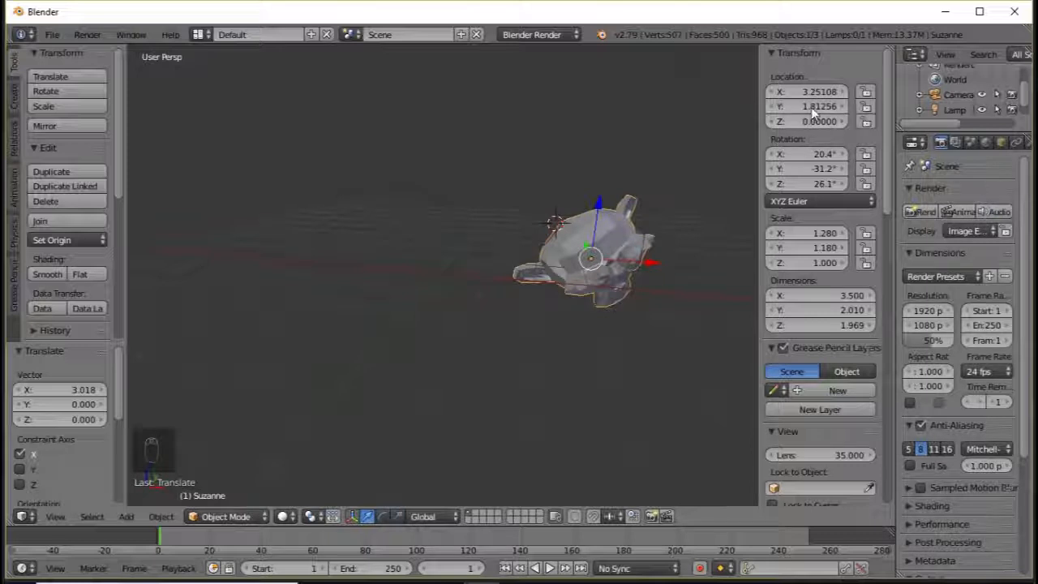
left_click(809, 107)
key("BackSpace")
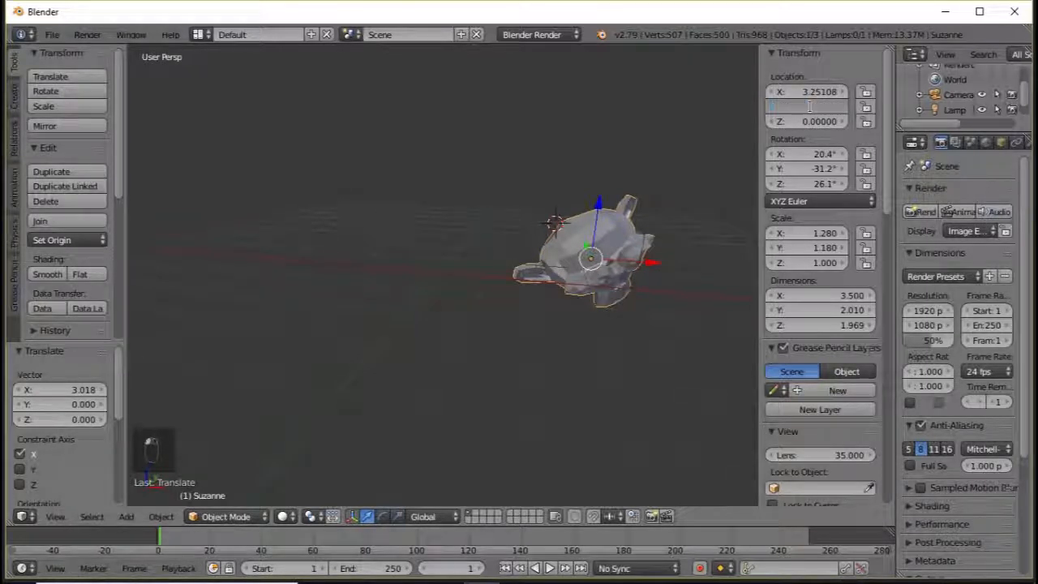
key("Return")
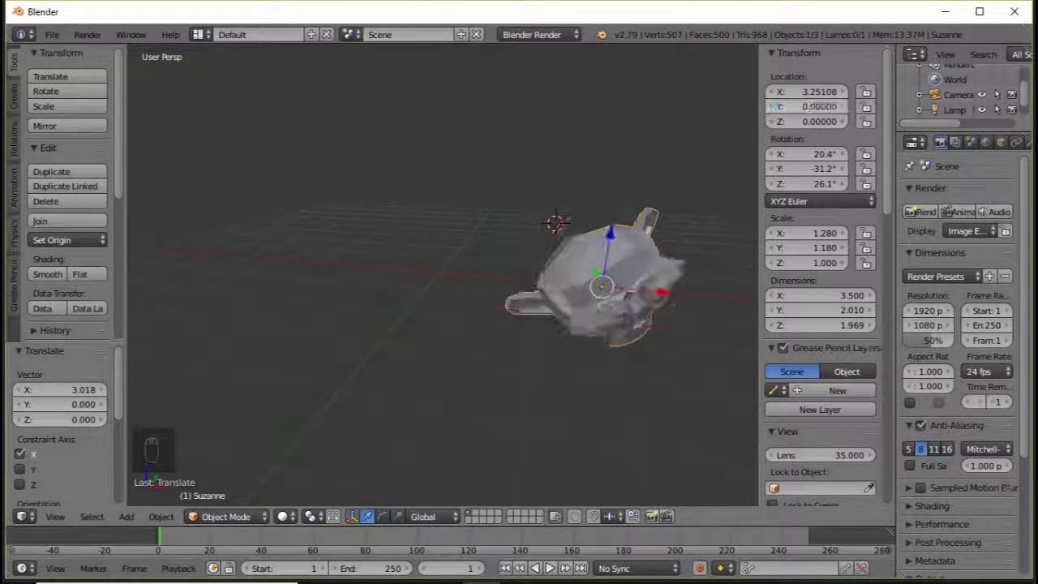
Set the monkey head's X location to 0.
middle_click_drag(537, 281, 575, 267)
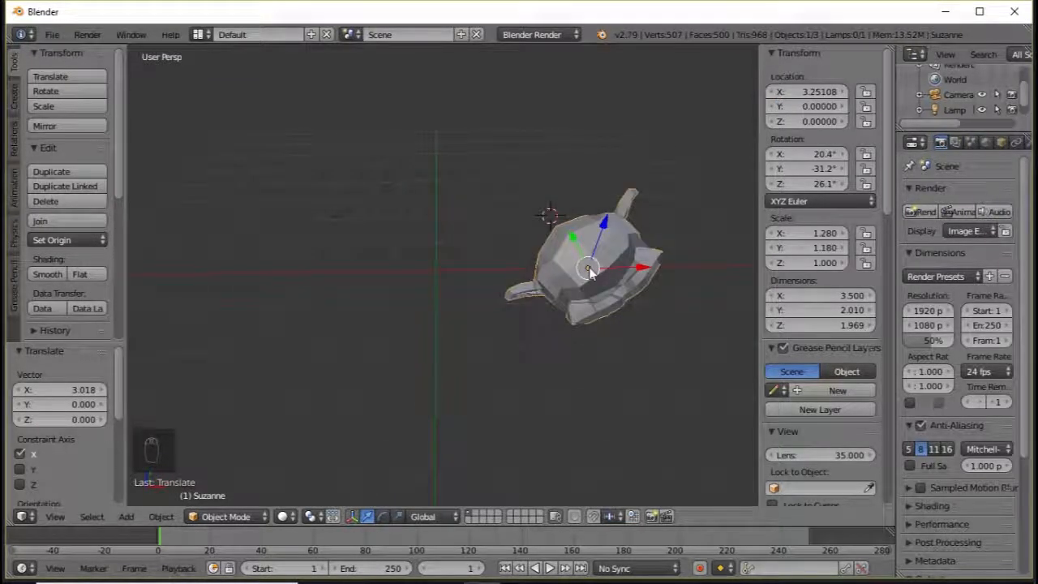
left_click(809, 90)
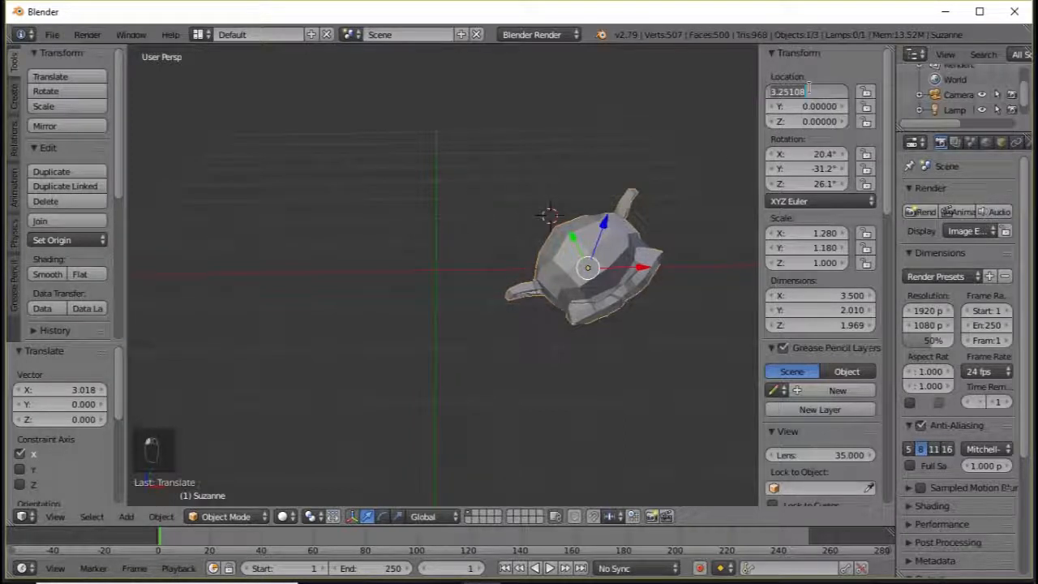
key("BackSpace")
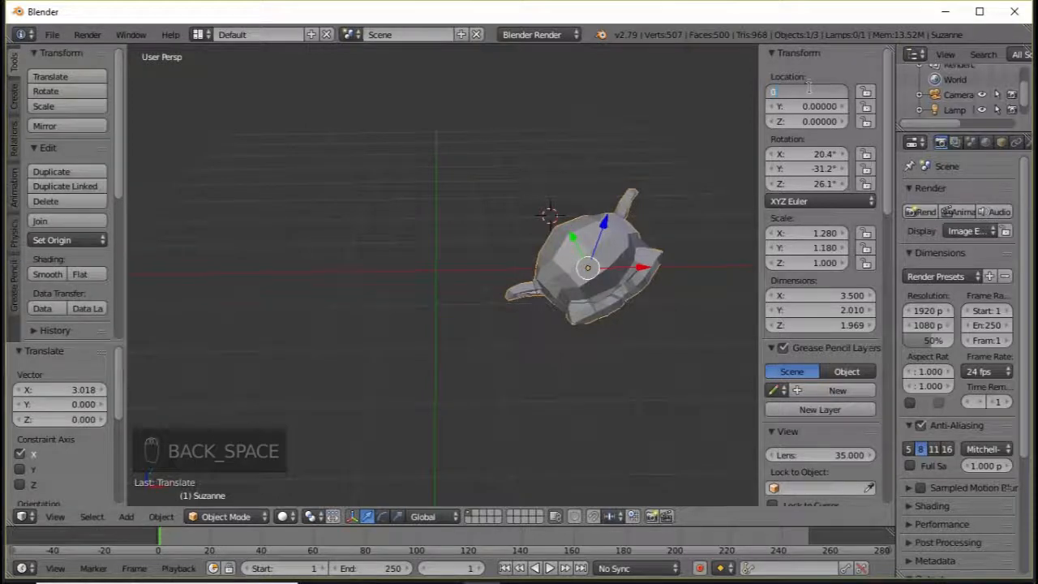
key("Return")
middle_click_drag(626, 253, 640, 263)
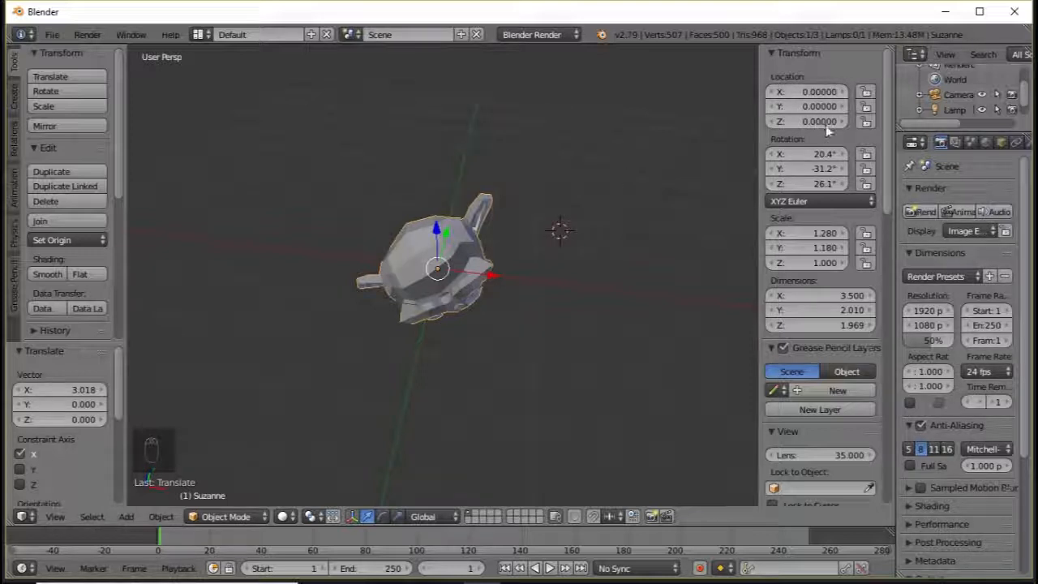
middle_click_drag(542, 211, 568, 212)
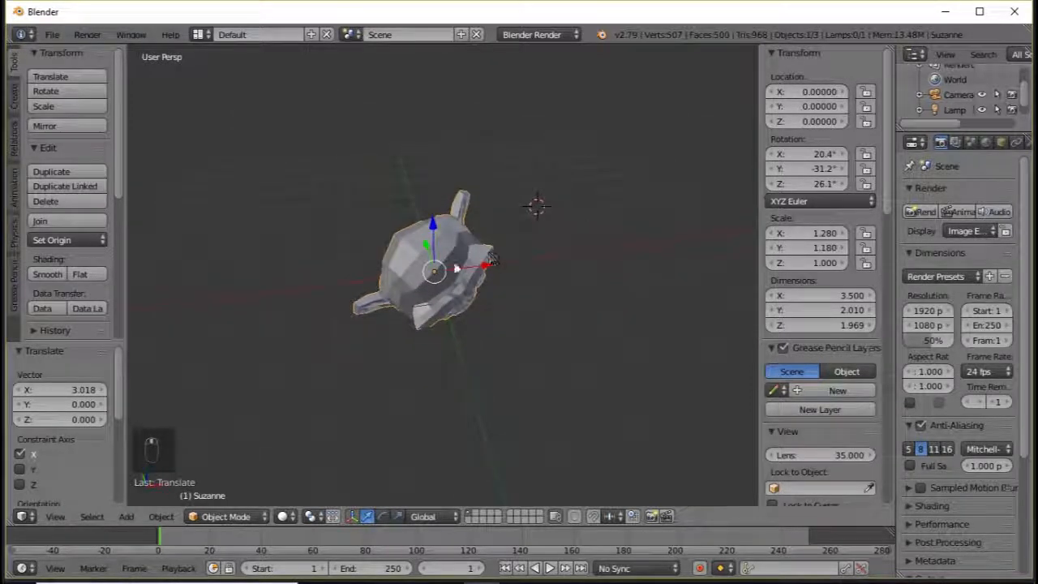
middle_click_drag(440, 275, 498, 273)
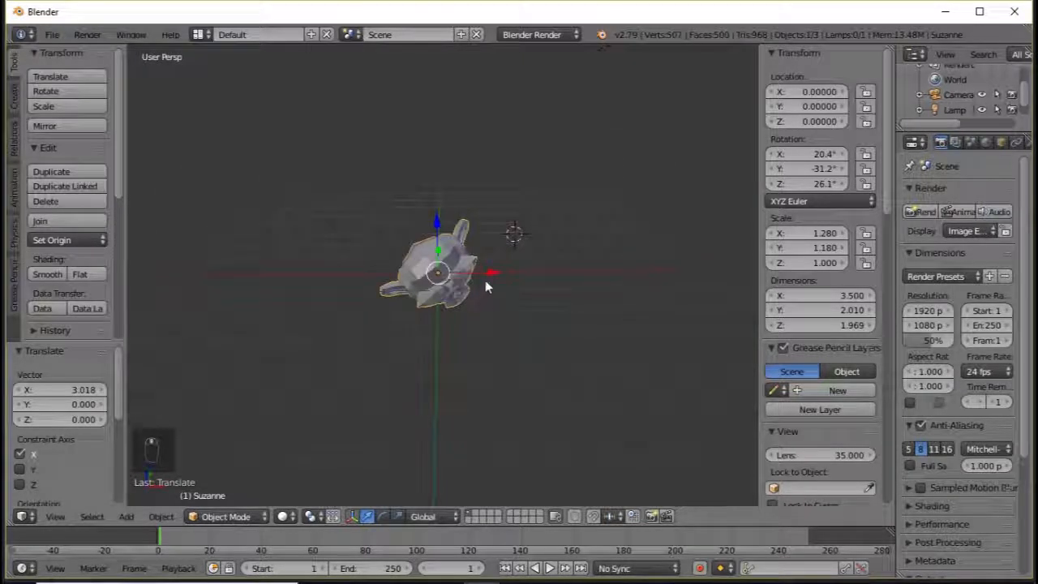
Reset the monkey head's rotation to 0° on the X, Y and Z axes.
scroll(485, 282, "up", 4)
left_click(817, 156)
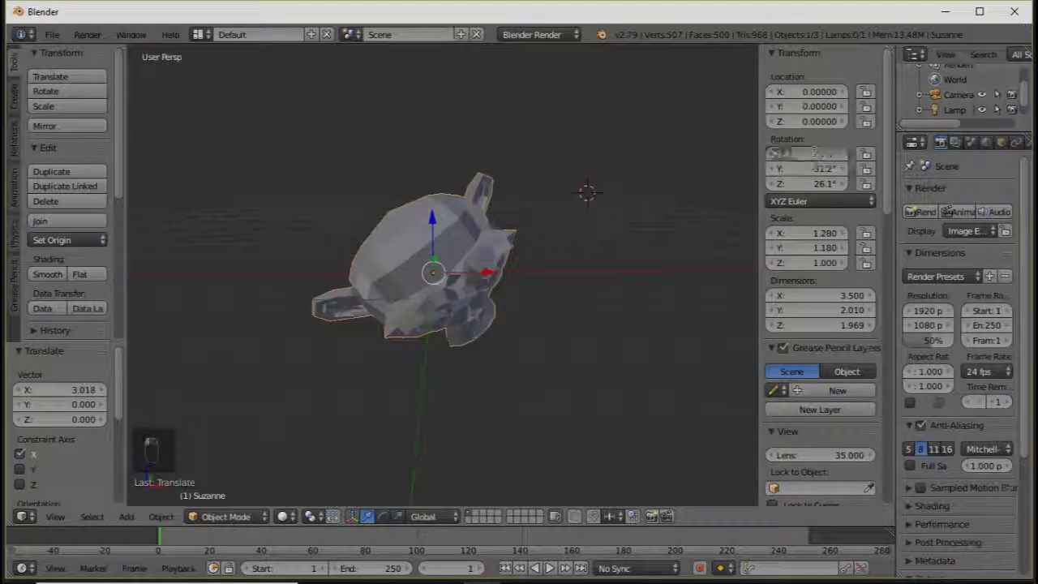
key("BackSpace")
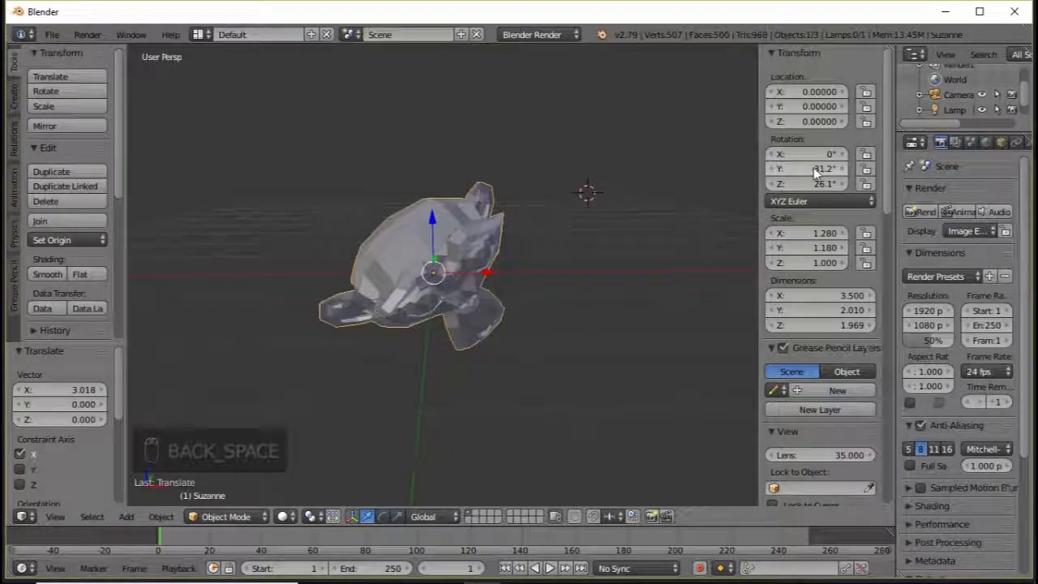
left_click(814, 168)
key("BackSpace")
key("BackSpace")
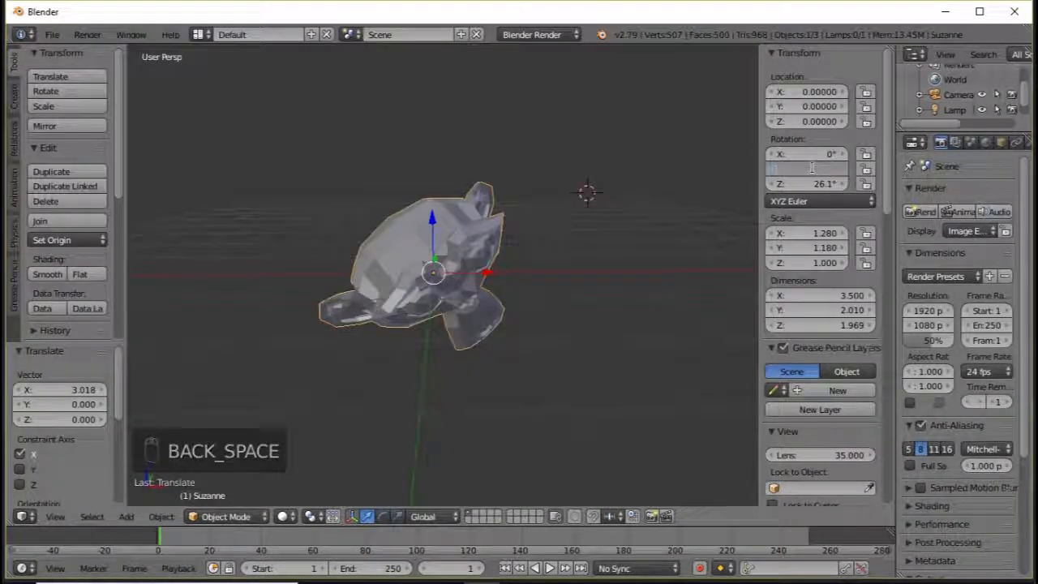
key("BackSpace")
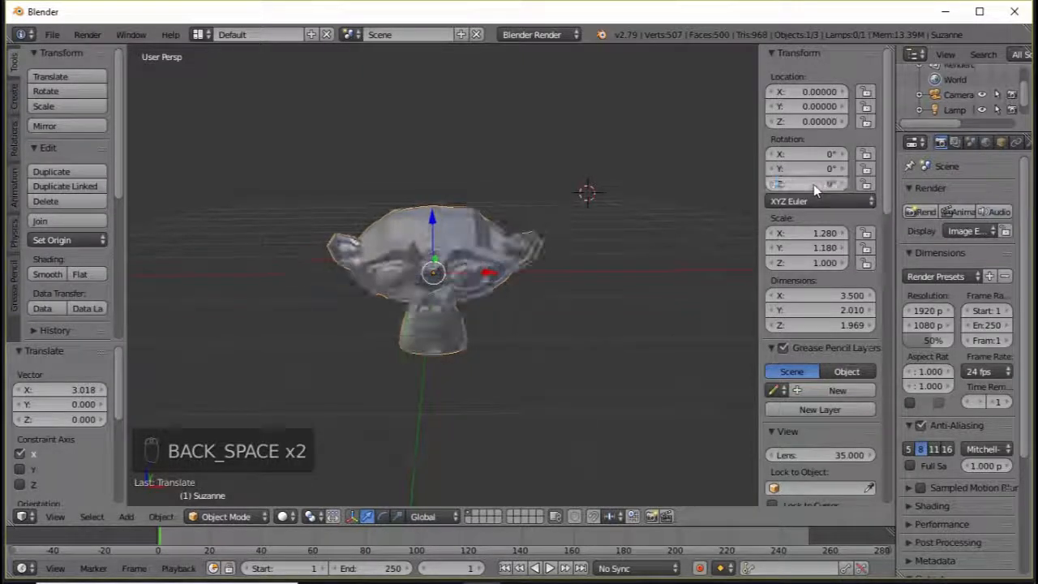
Set the monkey head's X and Y scale values to 1.
middle_click_drag(528, 238, 487, 255)
middle_click_drag(451, 293, 464, 243)
middle_click_drag(528, 278, 495, 265)
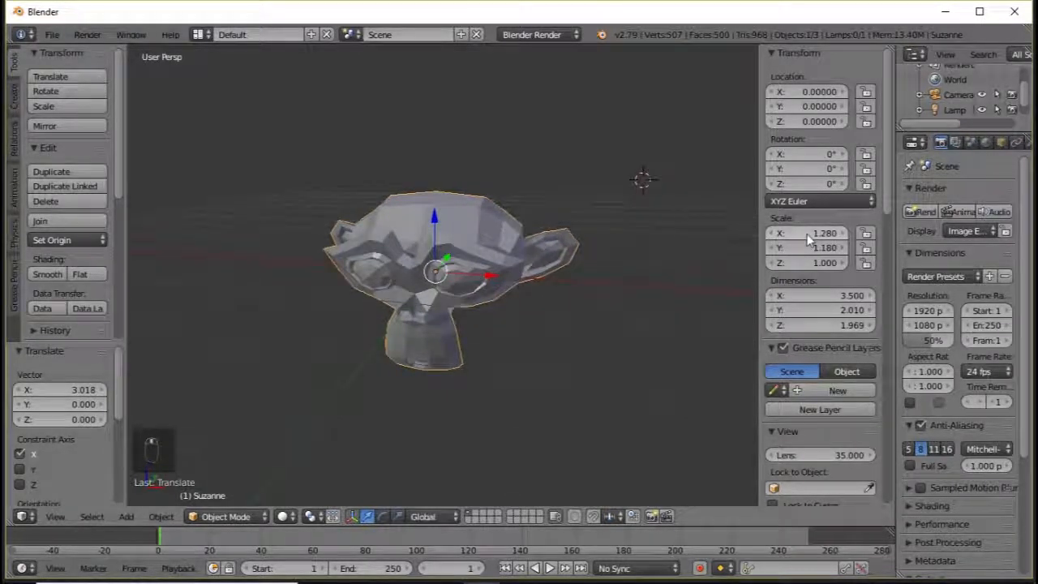
left_click(805, 233)
key("BackSpace")
key("BackSpace")
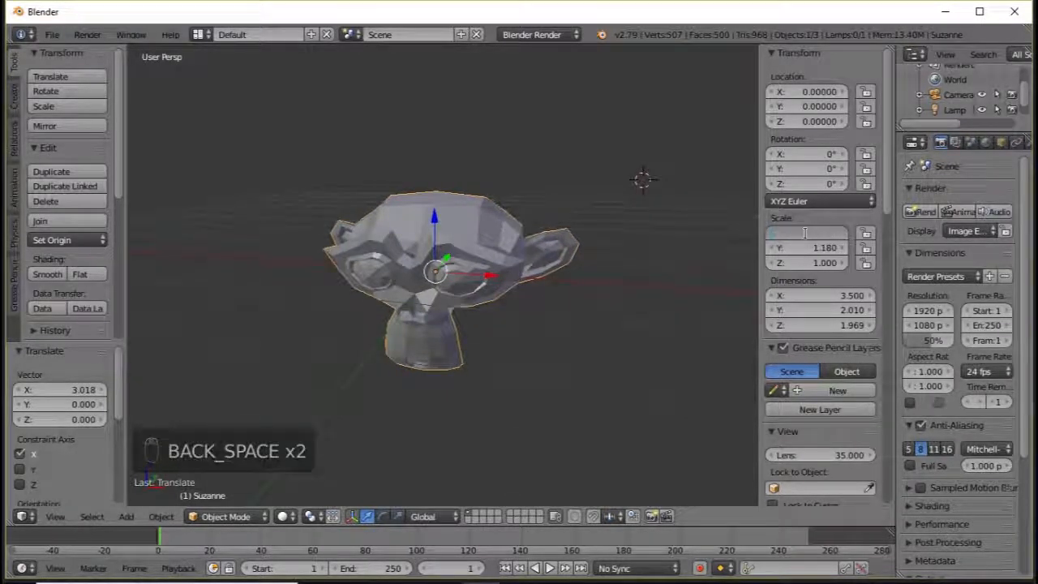
type("1")
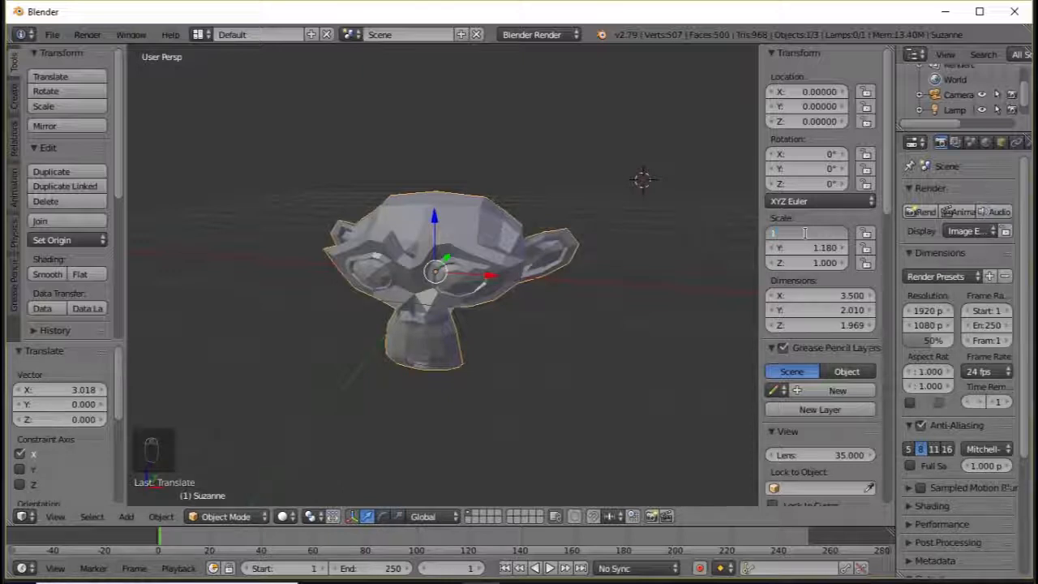
key("Return")
left_click(809, 245)
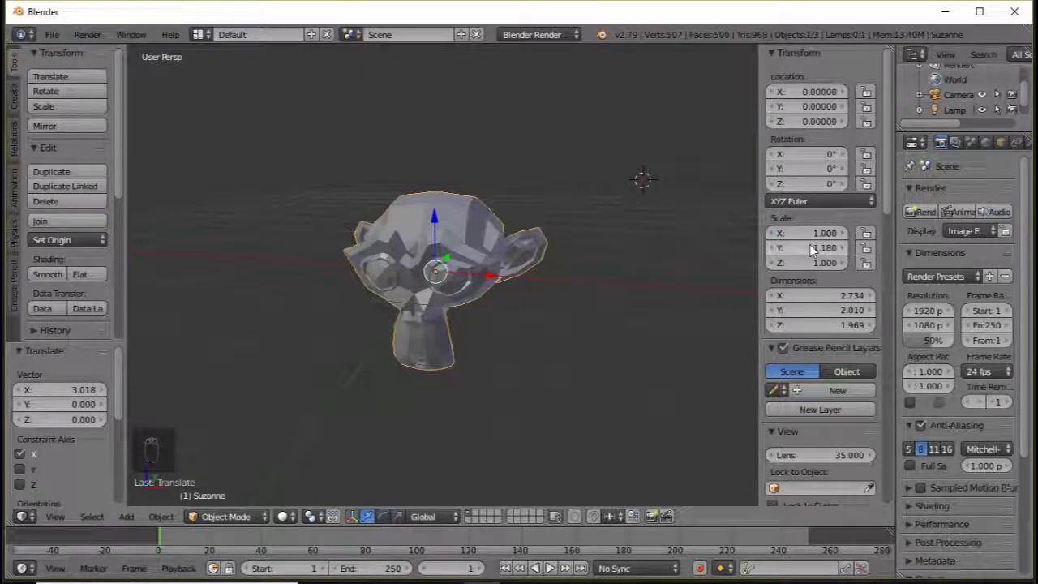
key("BackSpace")
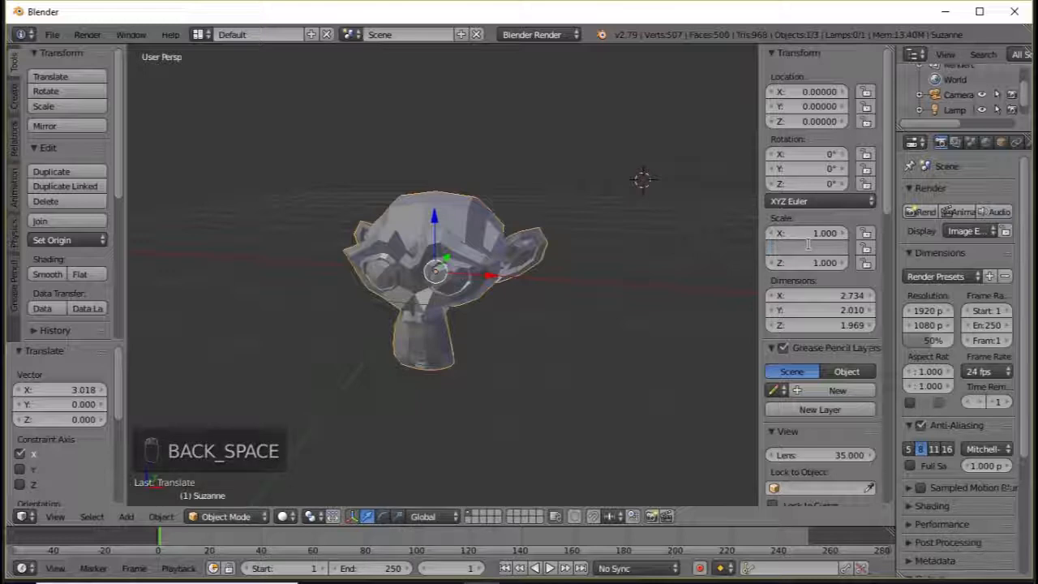
type("1")
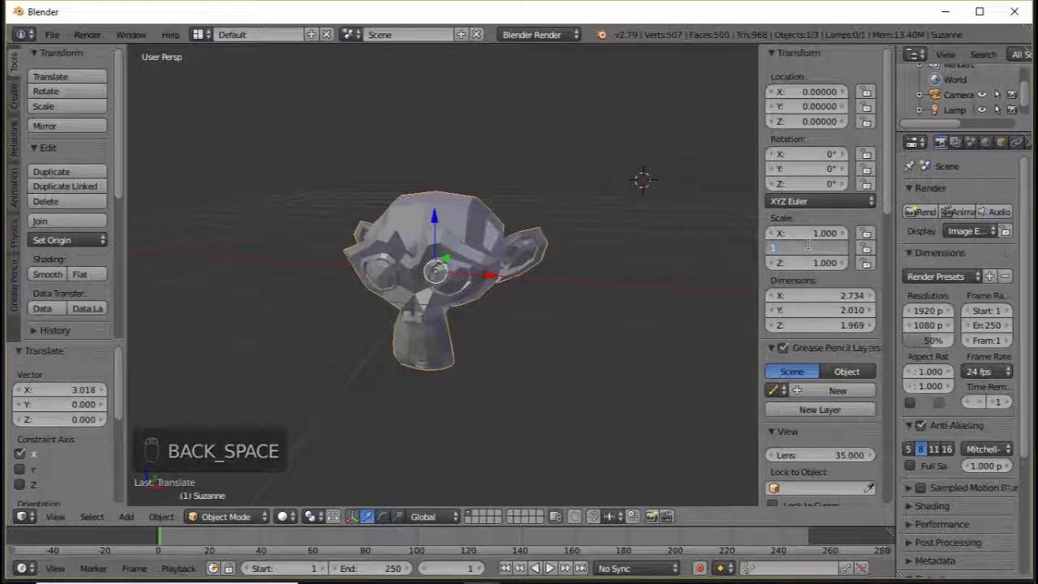
key("Return")
scroll(749, 234, "down", 2)
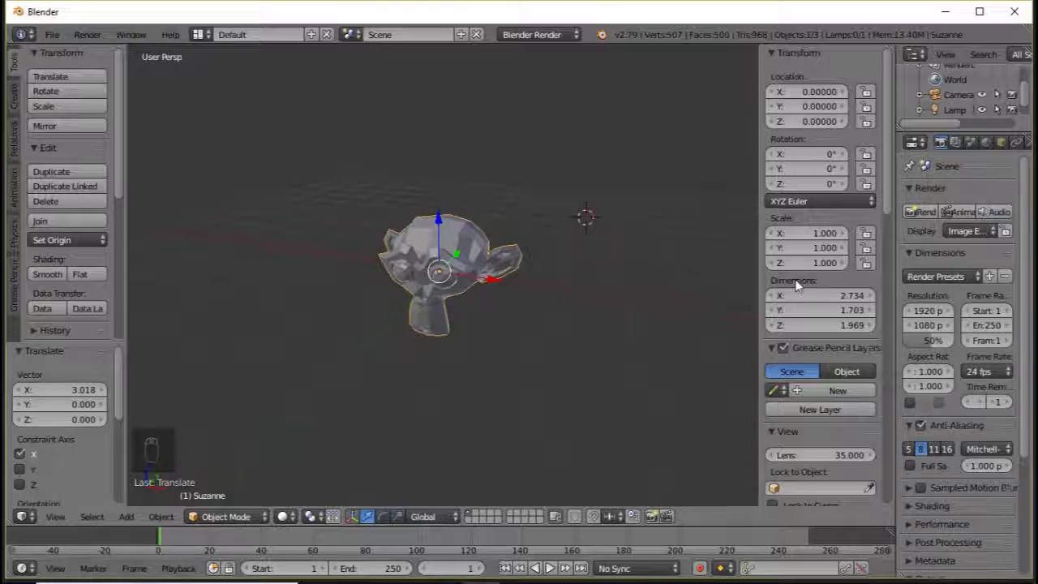
Move the monkey head 2 units along the global Y axis using a numeric axis-constrained translation.
middle_click_drag(370, 491, 397, 499)
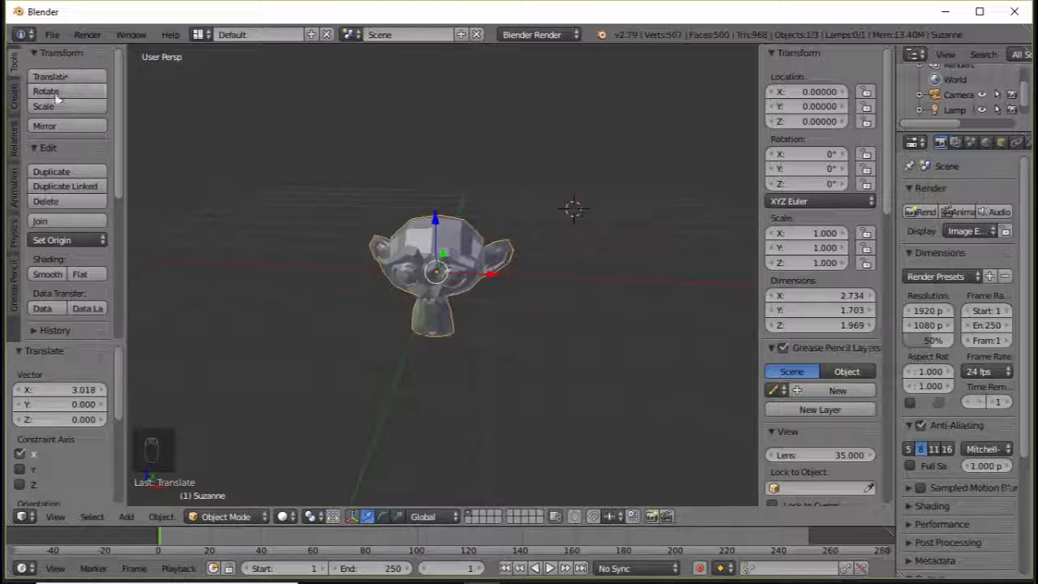
middle_click_drag(389, 195, 436, 184, "shift")
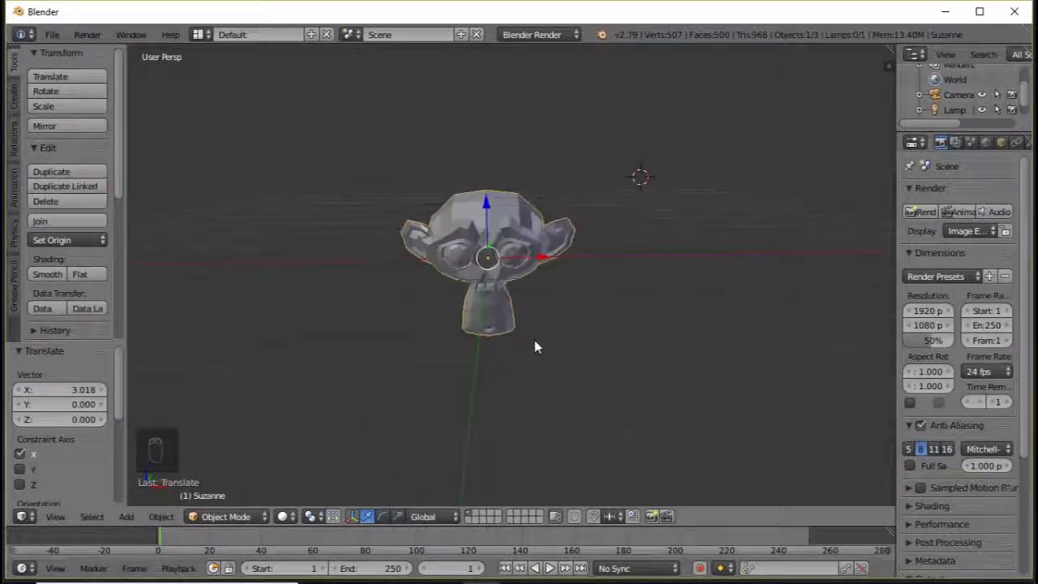
key("g")
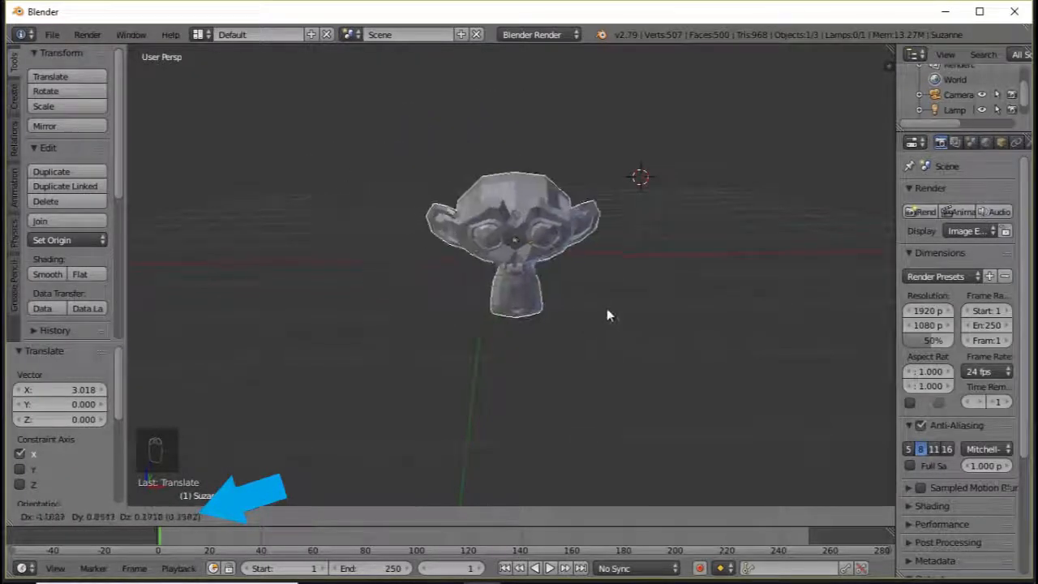
key("y")
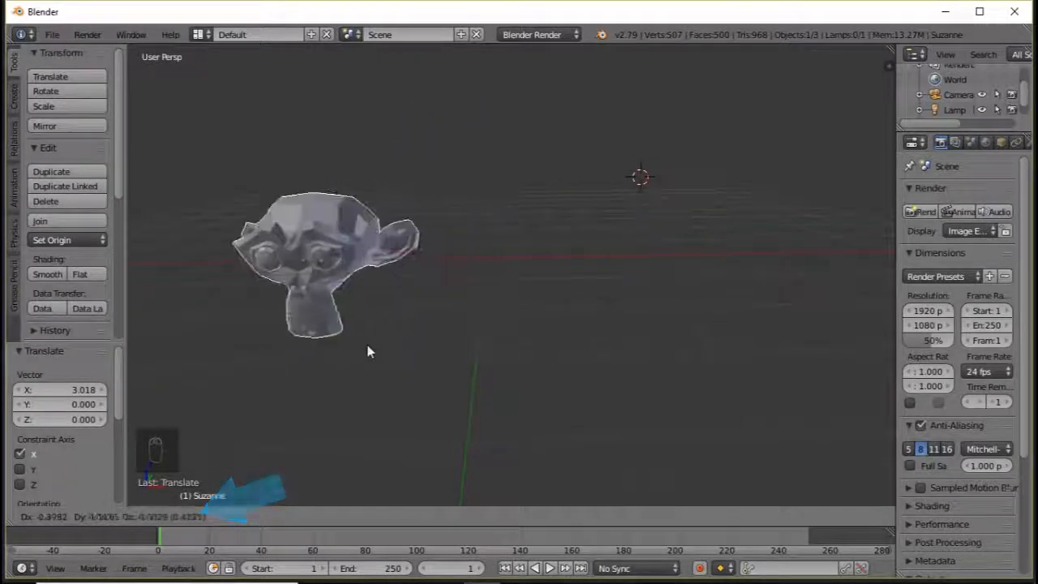
key("2")
key("Return")
Rotate the monkey head 45° about the global Y axis, inspect it, and undo the rotation.
middle_click_drag(520, 209, 503, 276)
key("r")
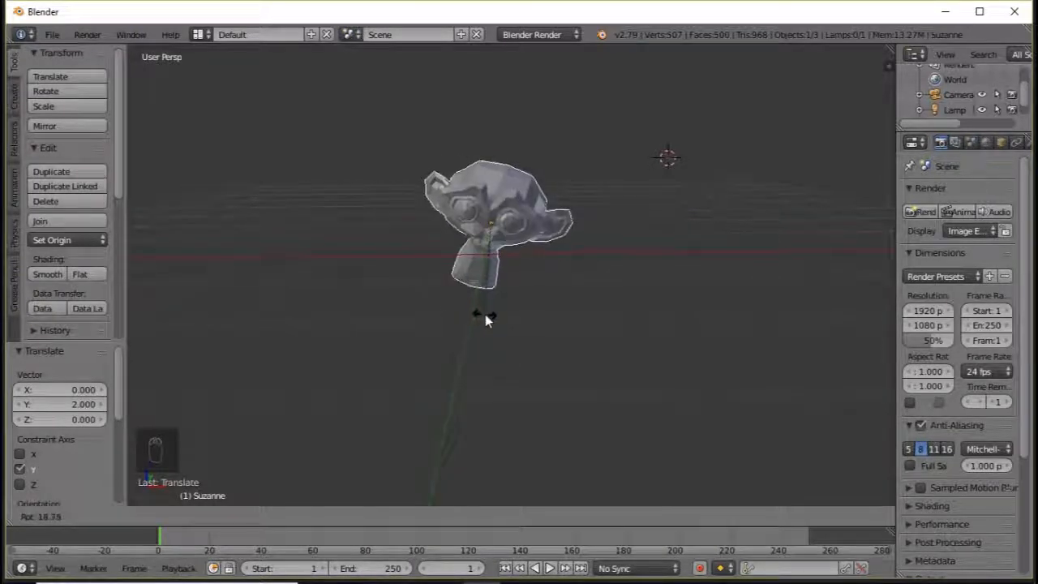
key("y")
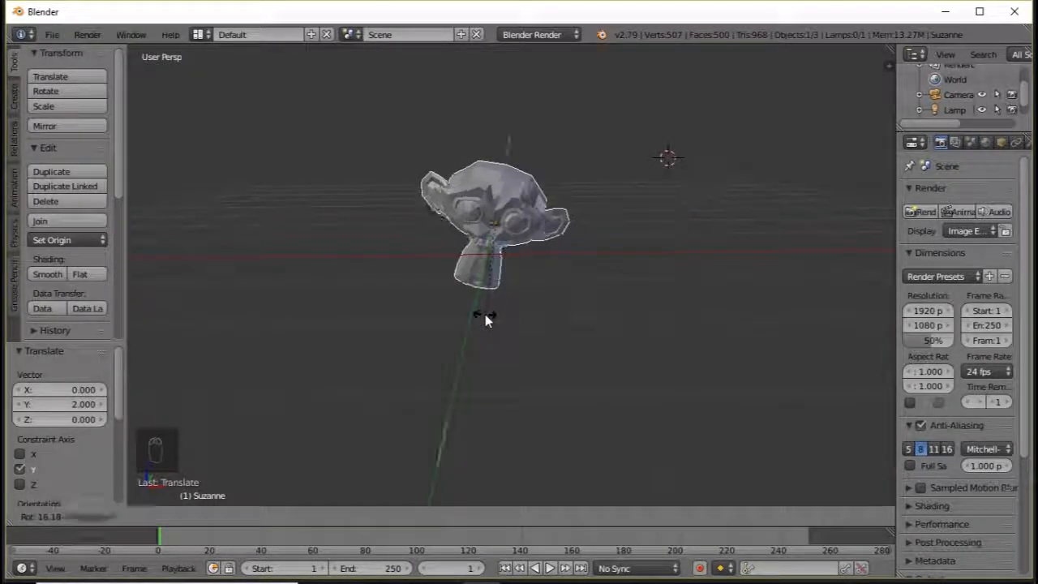
type("45")
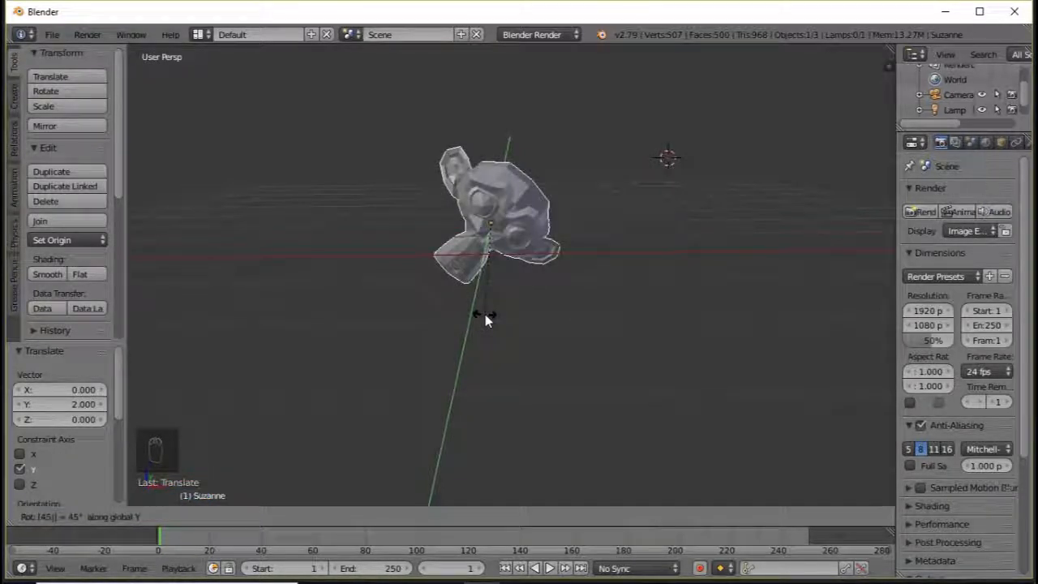
key("Return")
mouse_move(542, 251)
middle_mouse_down()
mouse_move(459, 280)
mouse_move(535, 245)
mouse_move(554, 249)
middle_mouse_up()
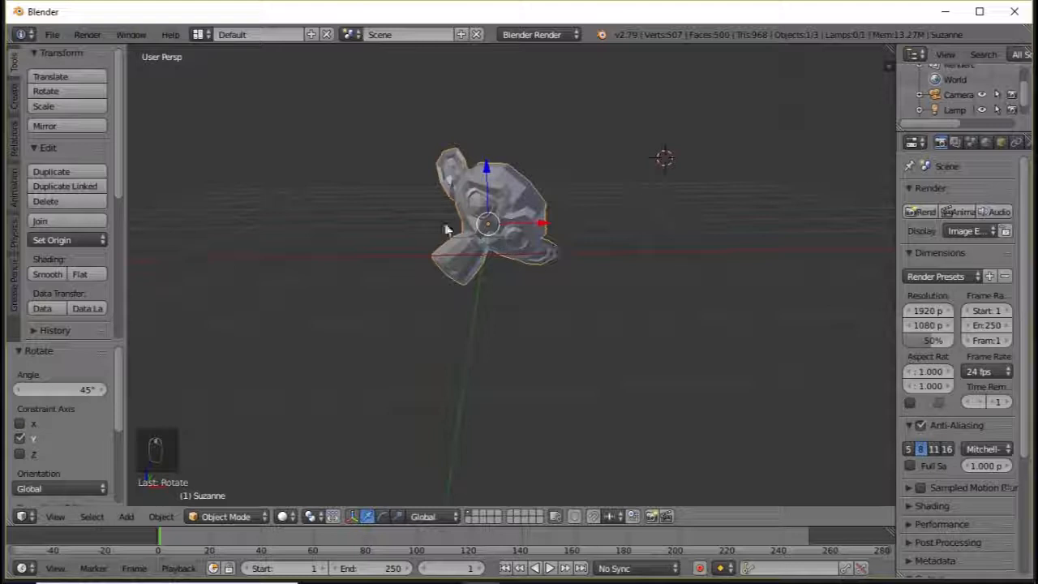
middle_click_drag(484, 280, 484, 297)
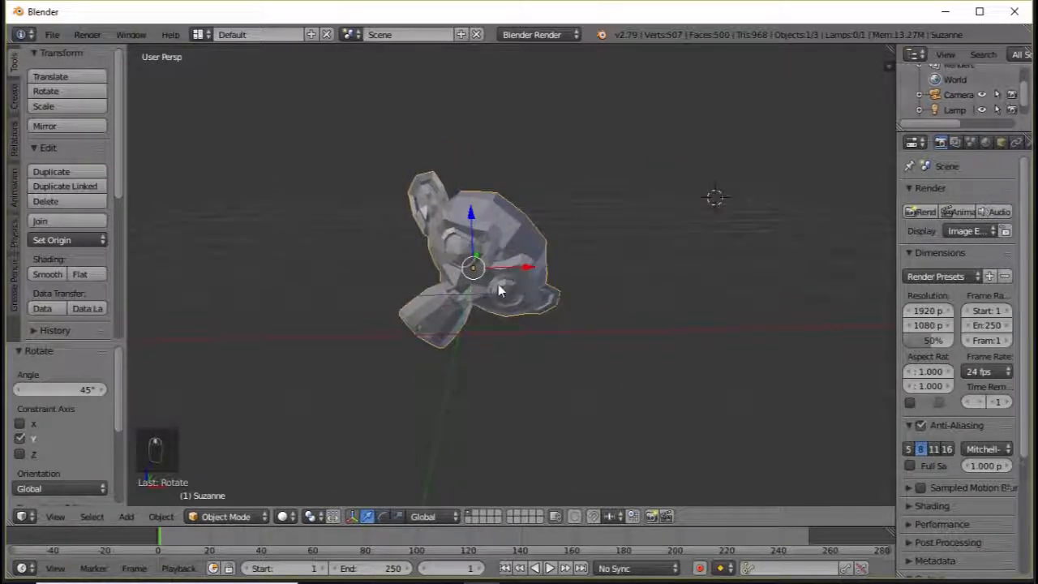
key("ctrl+z")
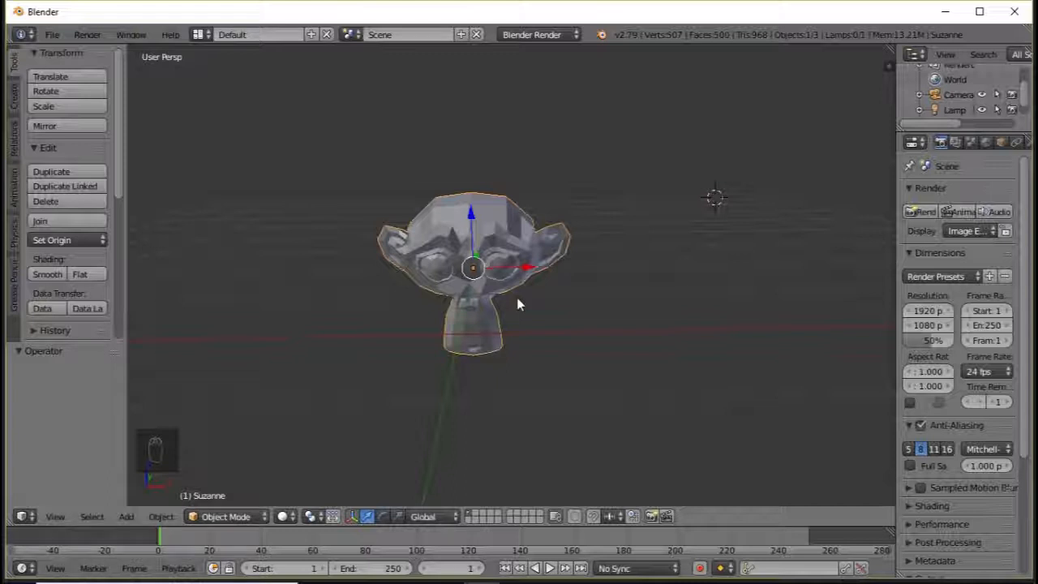
Repeat the 45° rotation of the monkey head about the global Y axis and undo it again.
key("r")
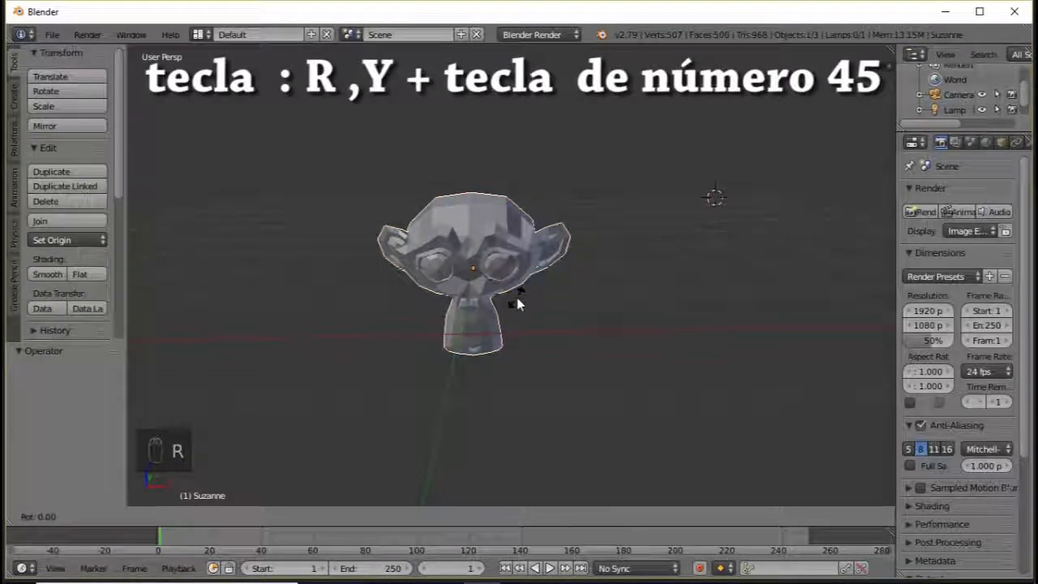
key("y")
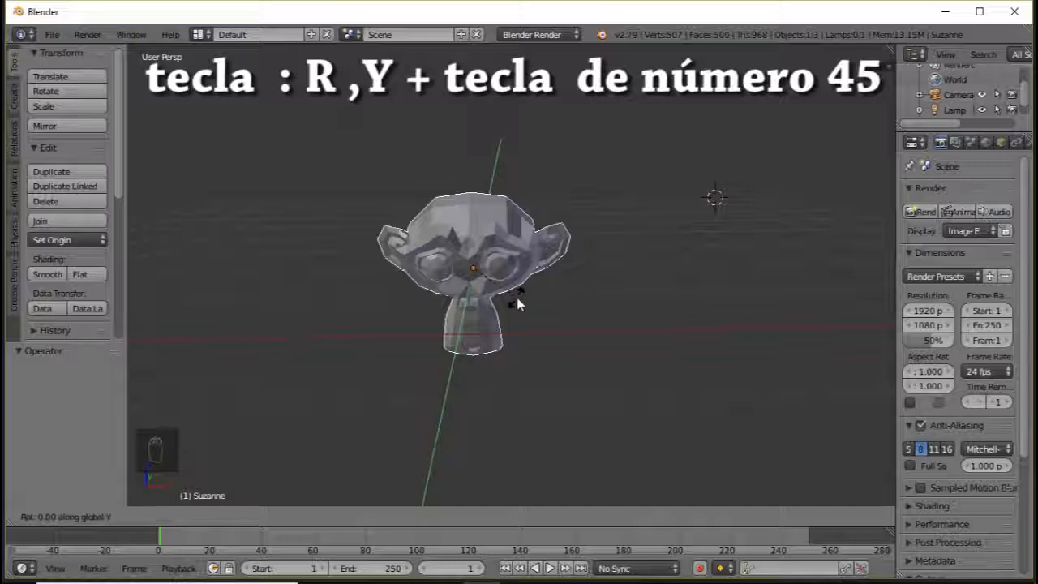
key("4")
key("5")
key("Return")
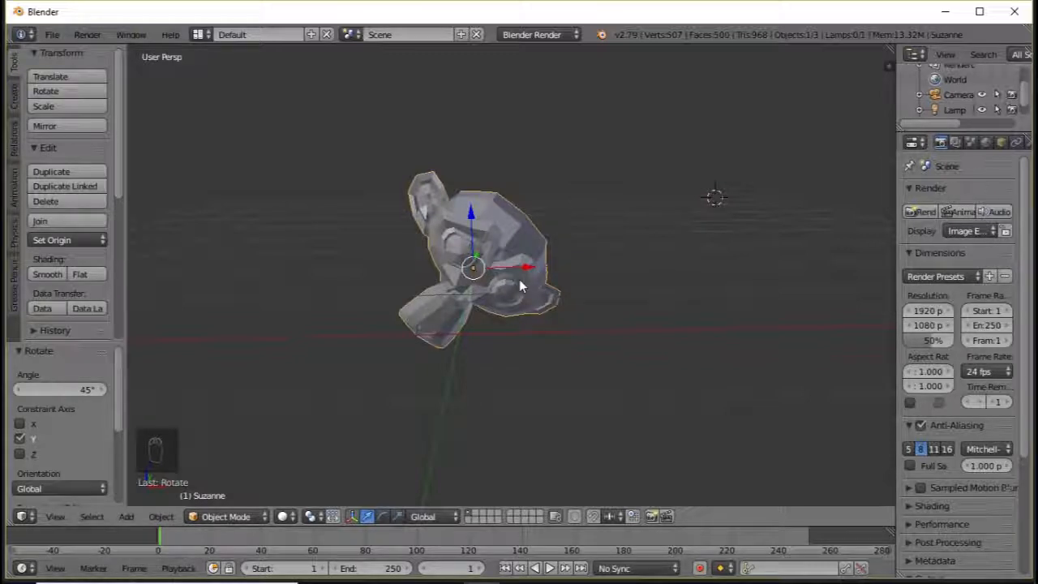
key("ctrl+z")
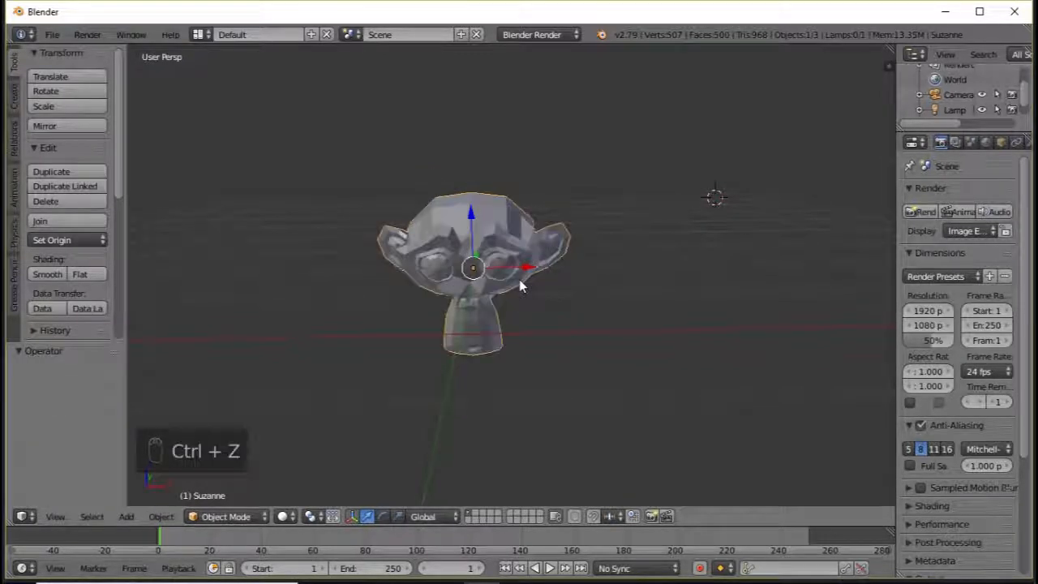
Show the object's numeric transform values and set the monkey head's Y rotation to 45°.
key("n")
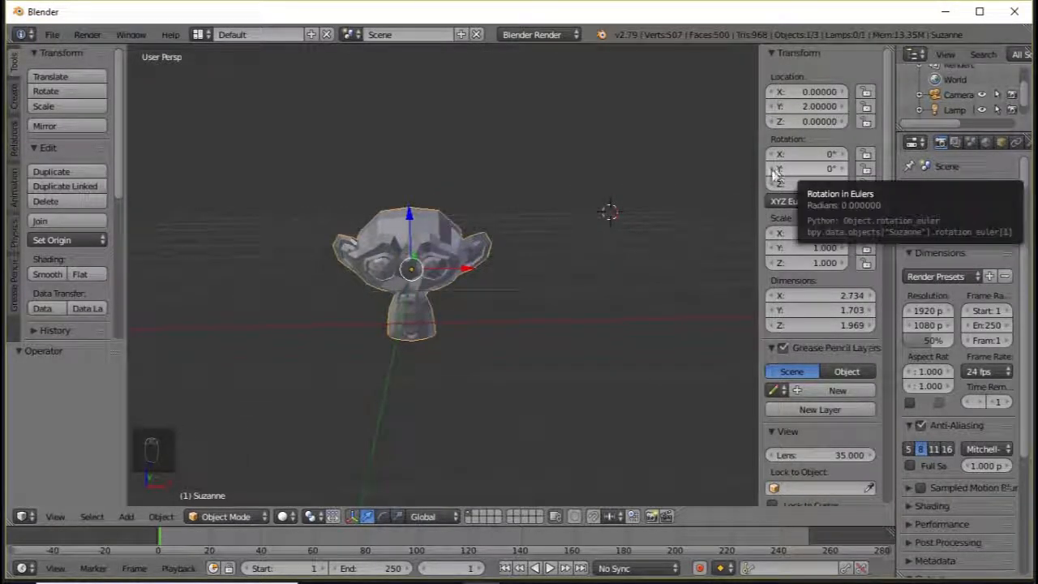
left_click(819, 170)
type("45")
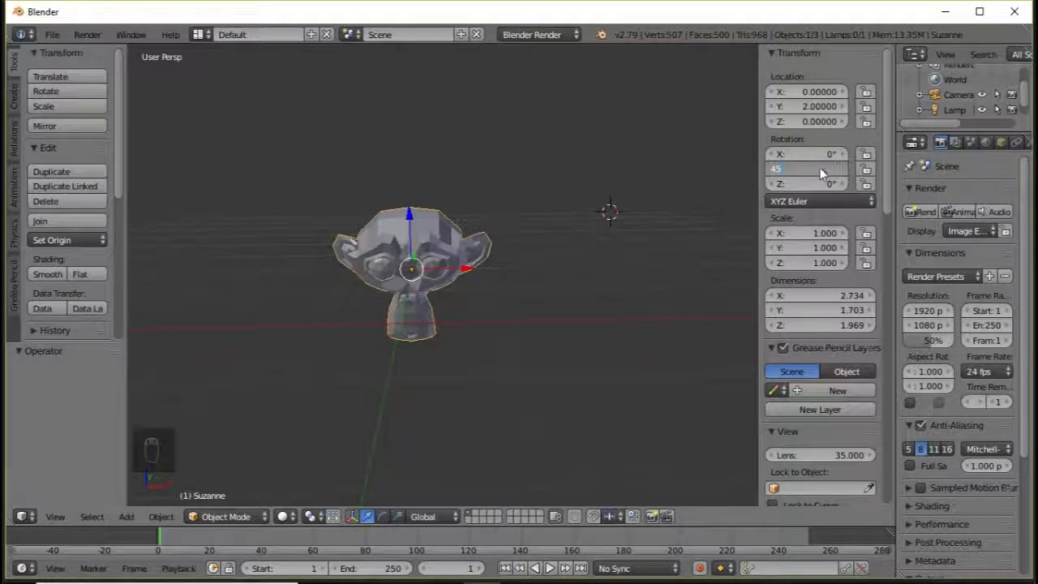
key("Return")
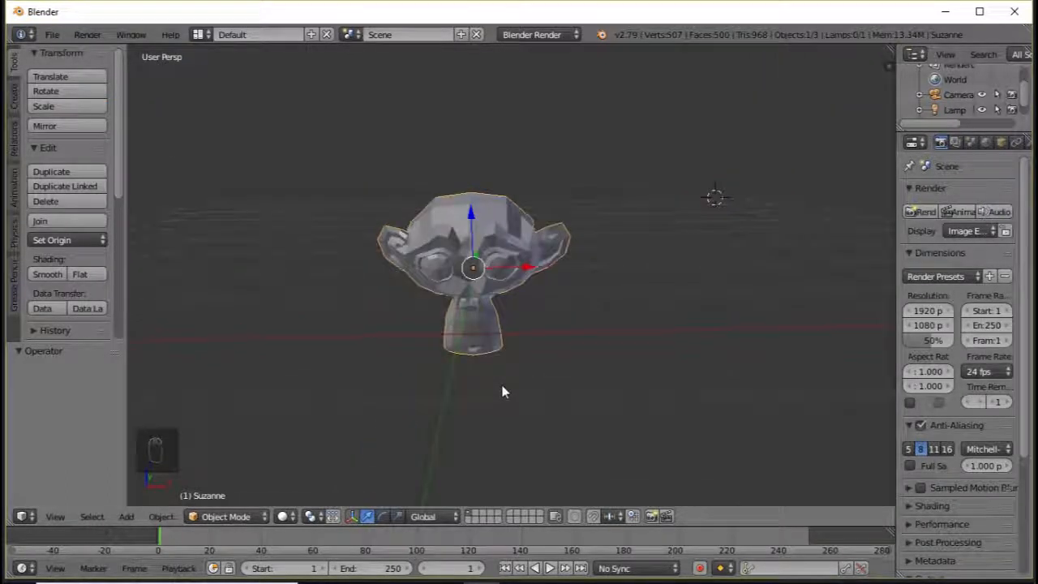
Try rotating the monkey head freely about the global Y axis, and cancel the rotation.
key("r")
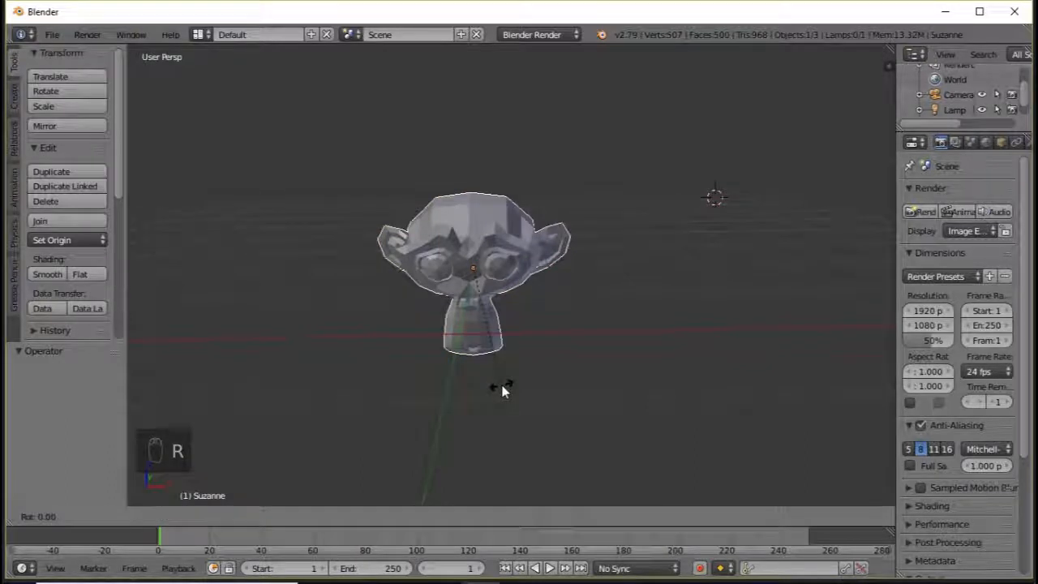
key("y")
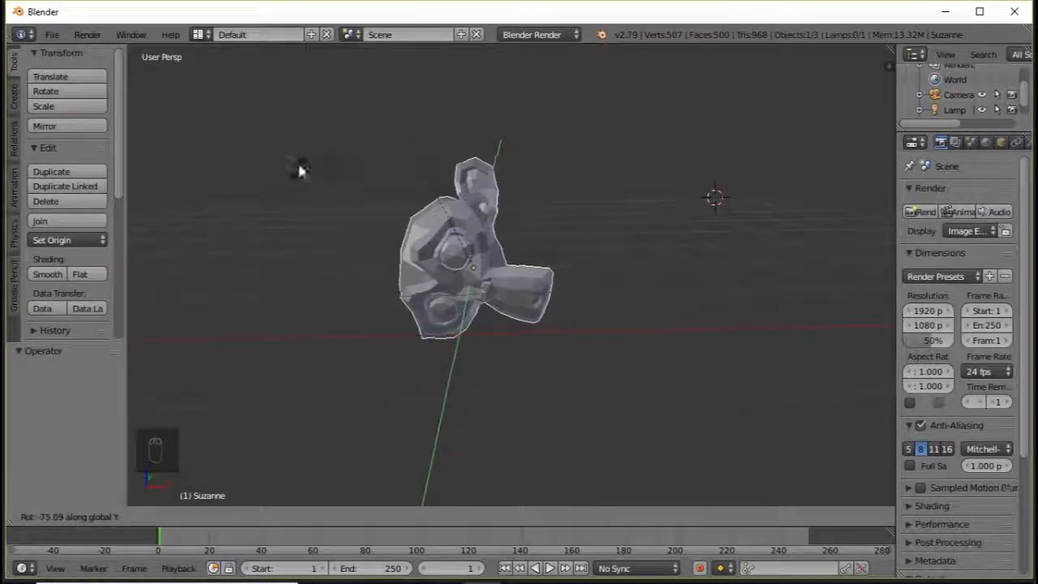
key("Escape")
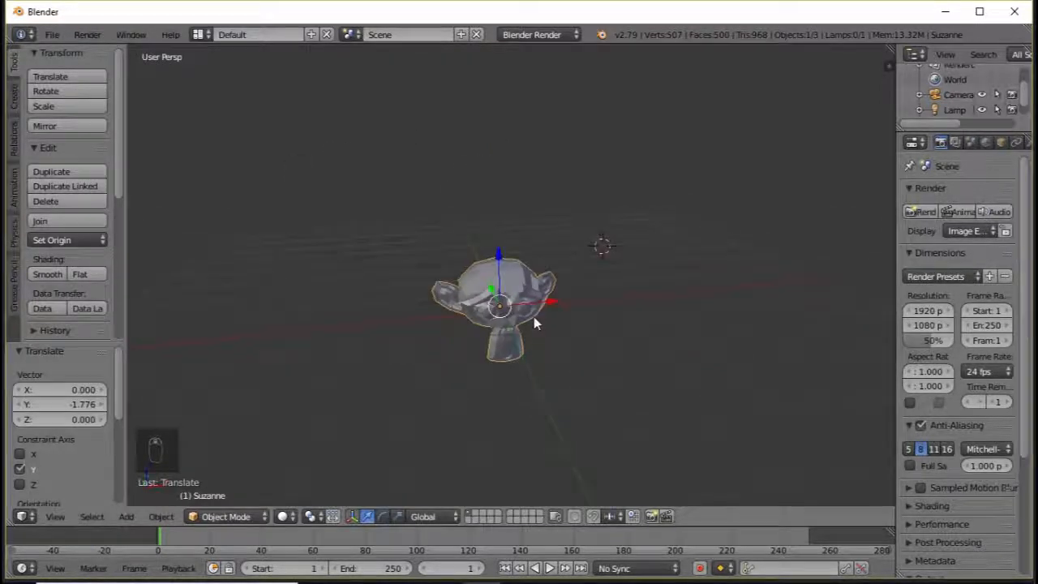
Start moving the monkey head, switching the constraint from the global X axis to Y and to Z.
key("g")
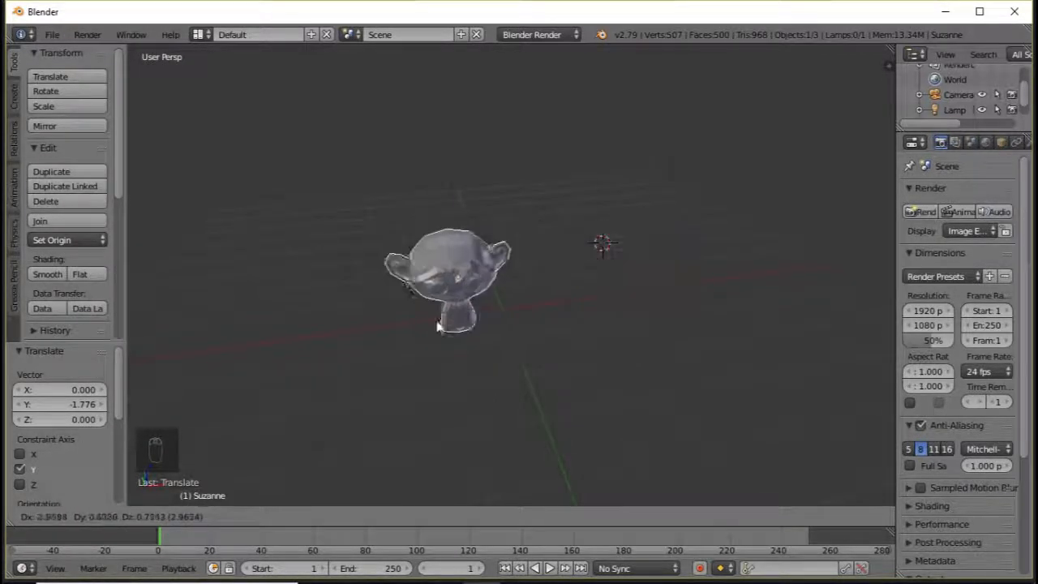
key("x")
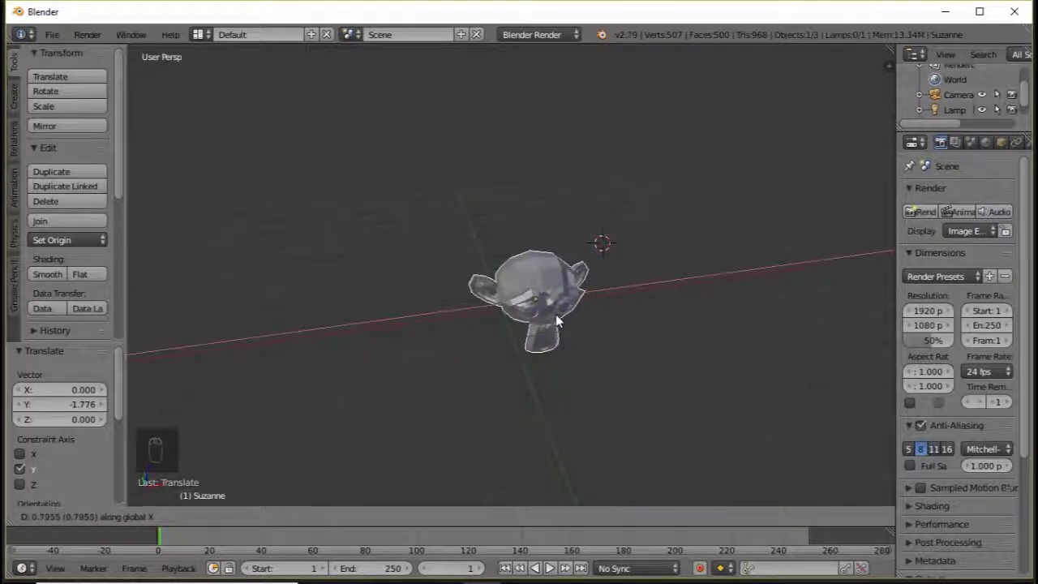
key("y")
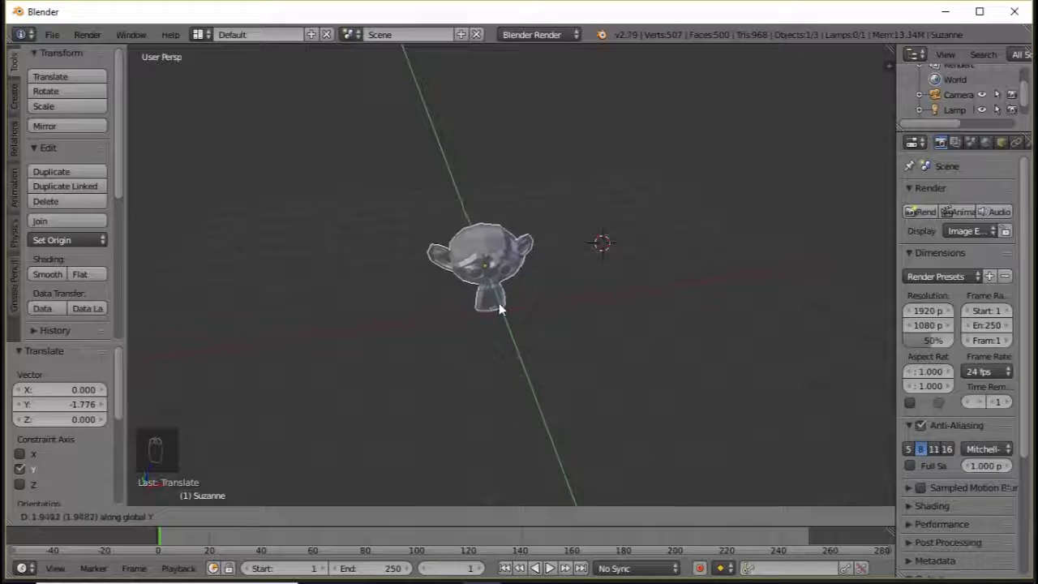
key("z")
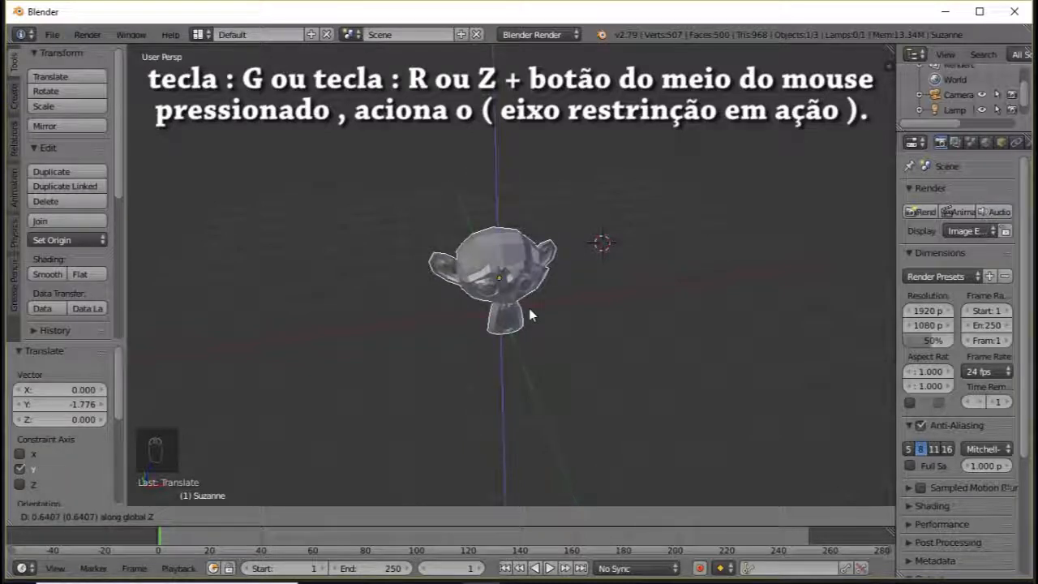
Try changing the monkey head's move constraint interactively, switching from the global Z axis to X and to Y.
middle_click_drag(529, 308, 574, 293)
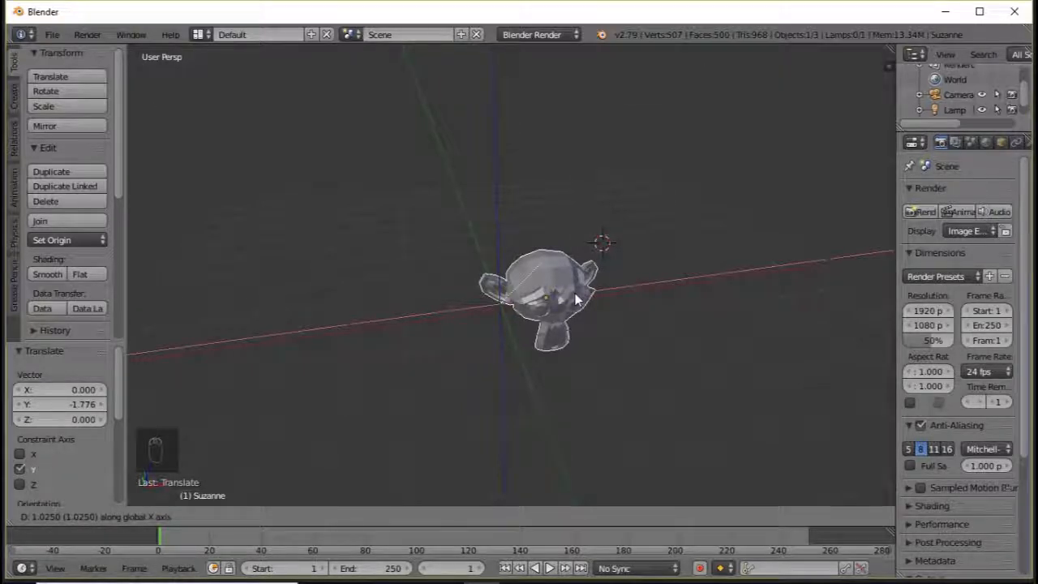
middle_click_drag(574, 300, 591, 339)
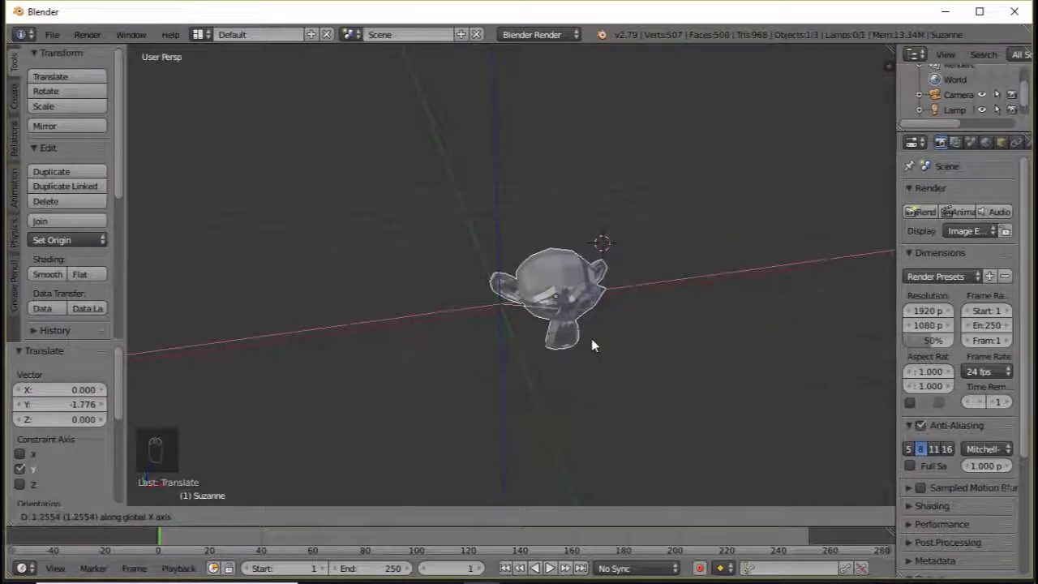
middle_click_drag(591, 339, 541, 194)
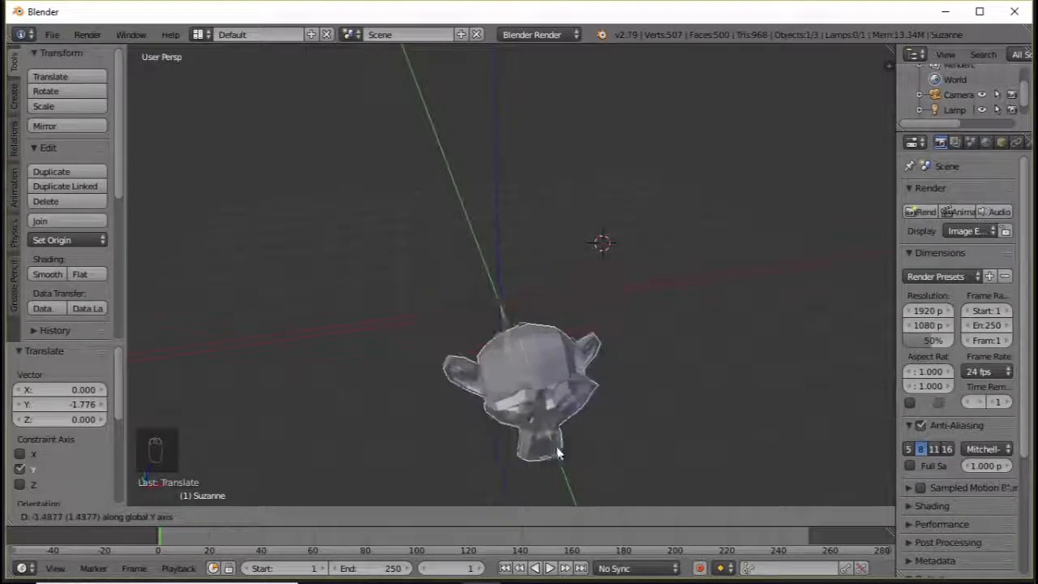
Try switching the monkey head's move constraint repeatedly between the global X, Y and Z axes, and cancel the move.
key("y")
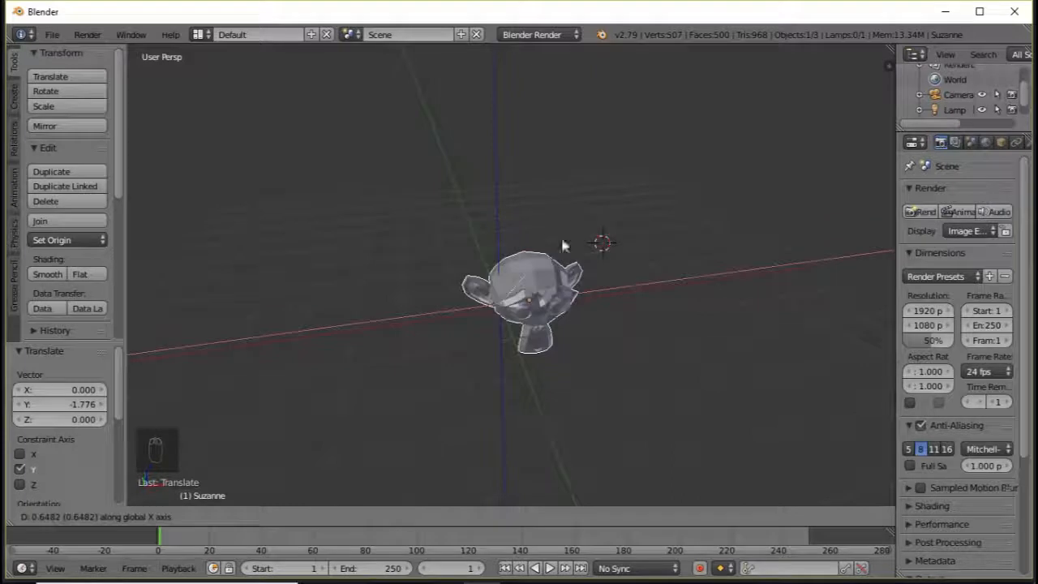
key("z")
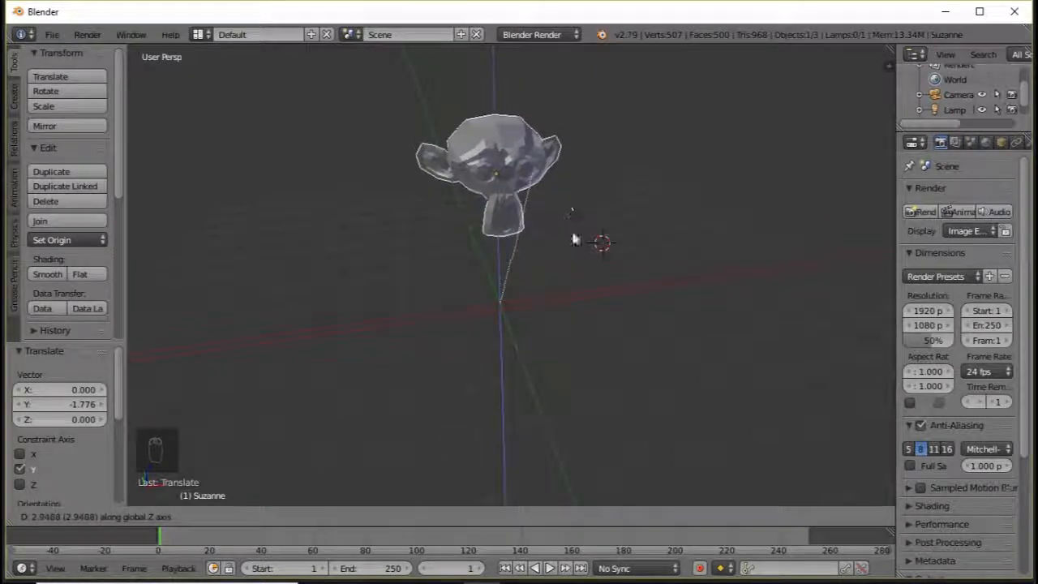
key("y")
key("x")
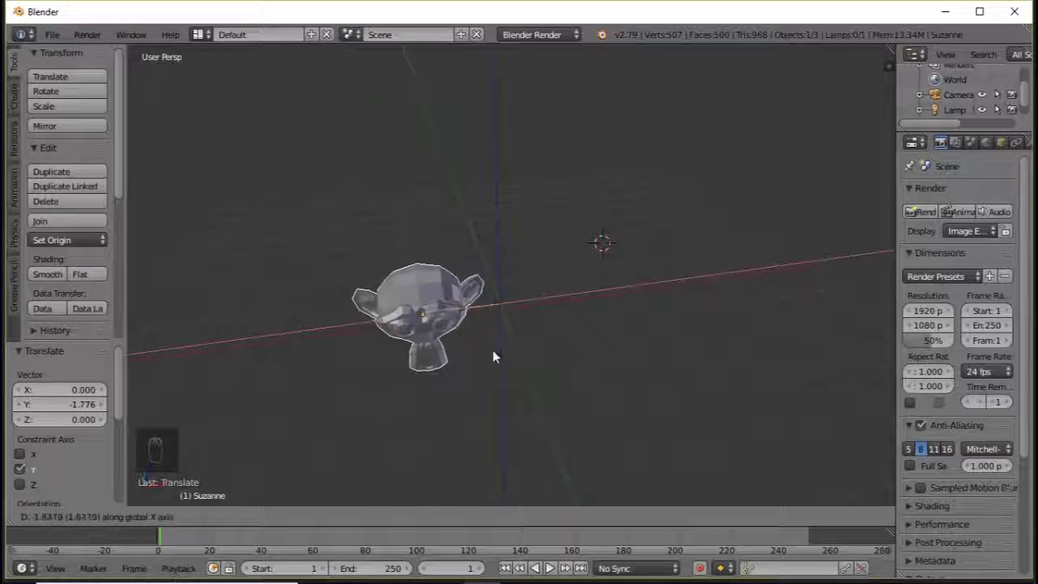
key("z")
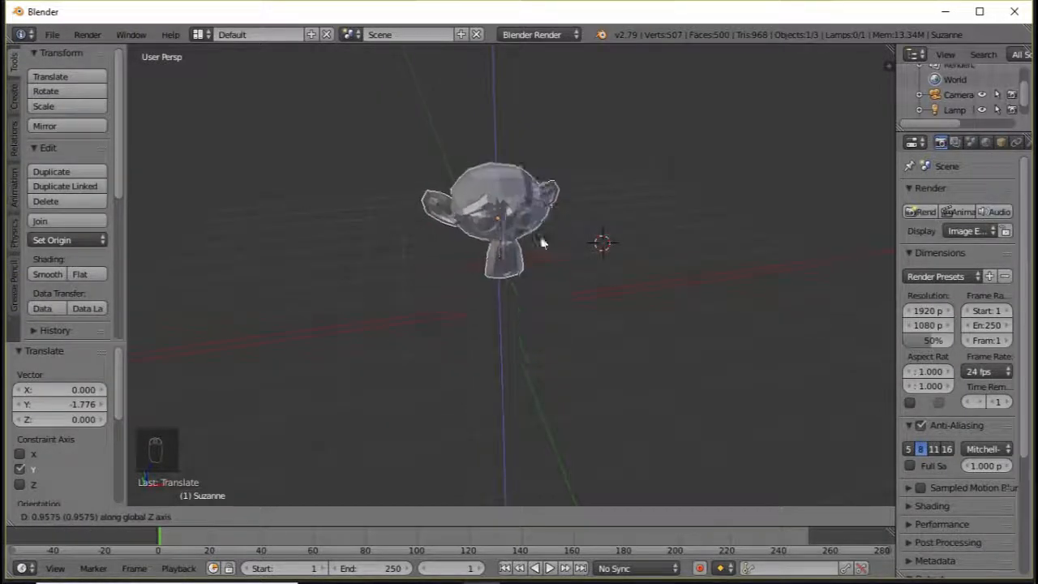
key("Escape")
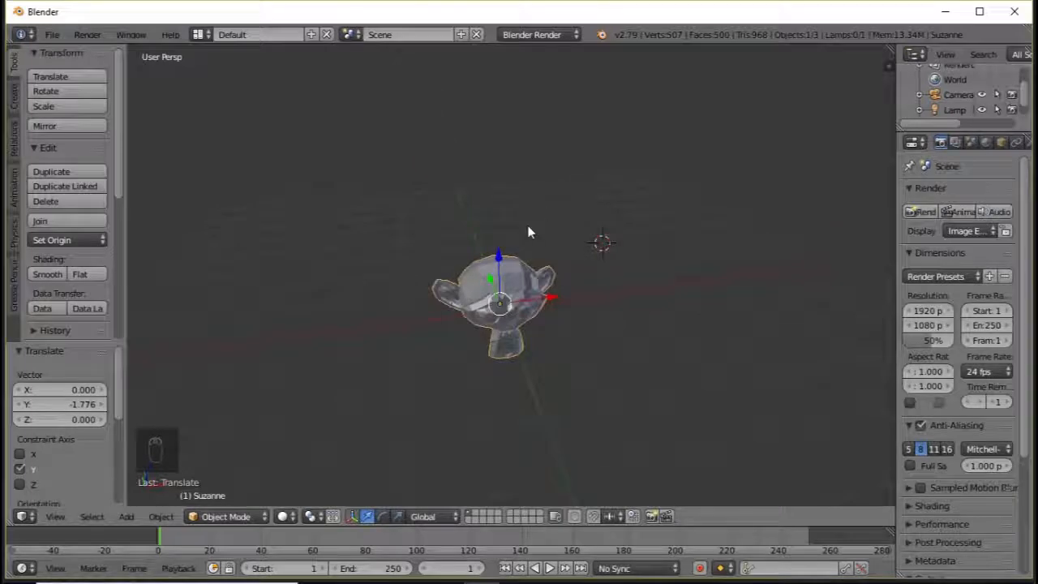
View the monkey head from the front, widen the tool shelf slightly, and show the object's numeric transform values.
middle_click_drag(445, 310, 431, 357)
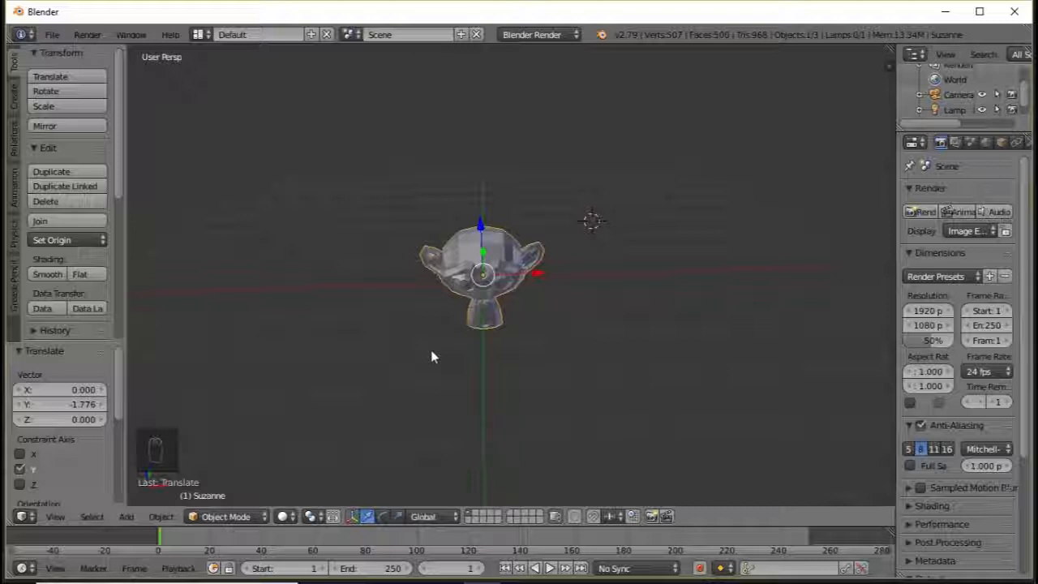
left_click_drag(127, 364, 131, 365)
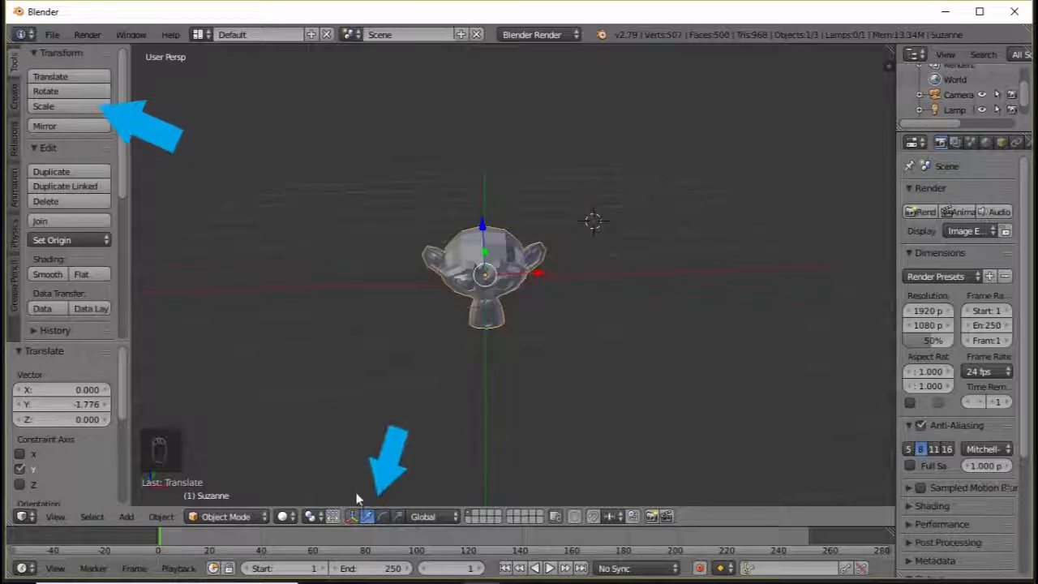
key("n")
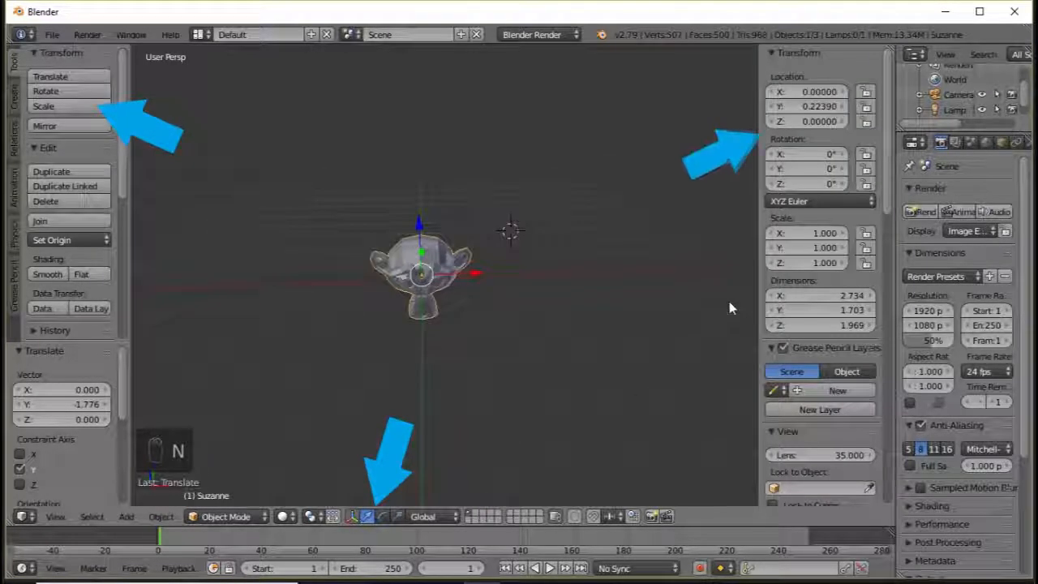